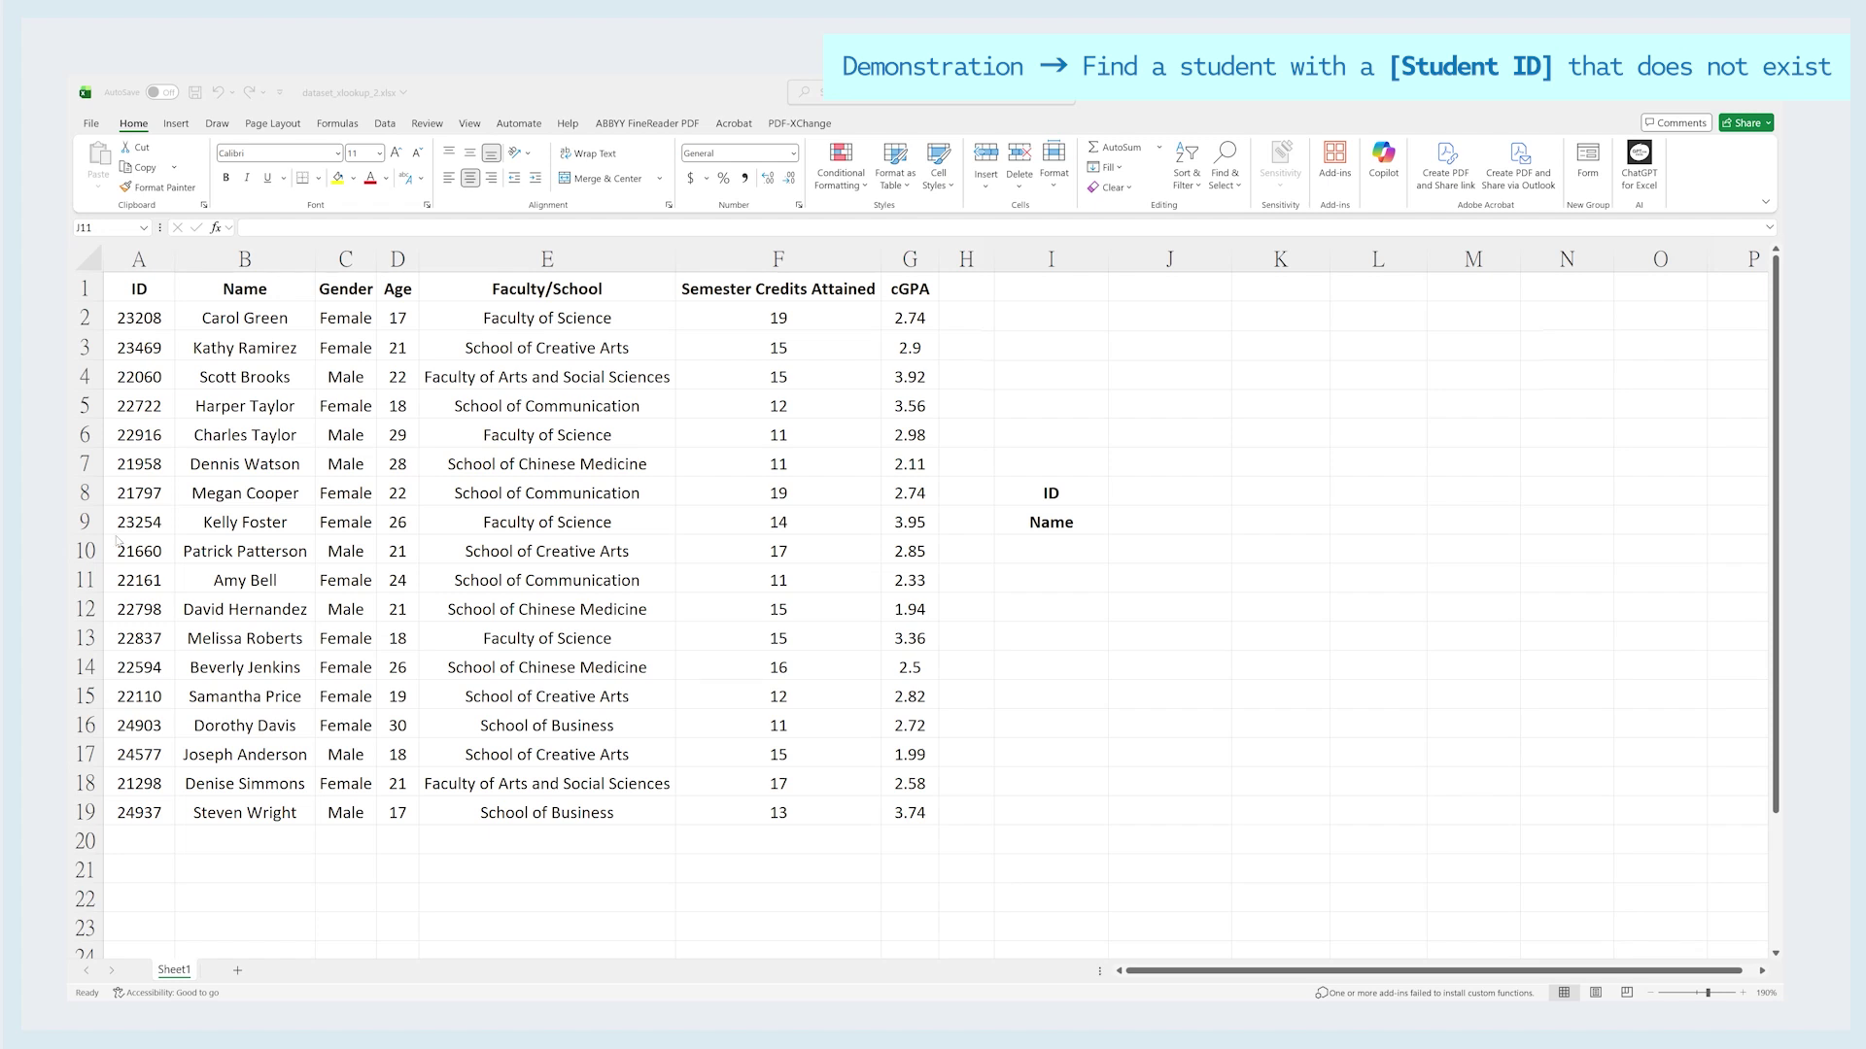
# - Enter a student ID that is not in the list into cell J8
pyautogui.click(1215, 491)
pyautogui.write('22100')
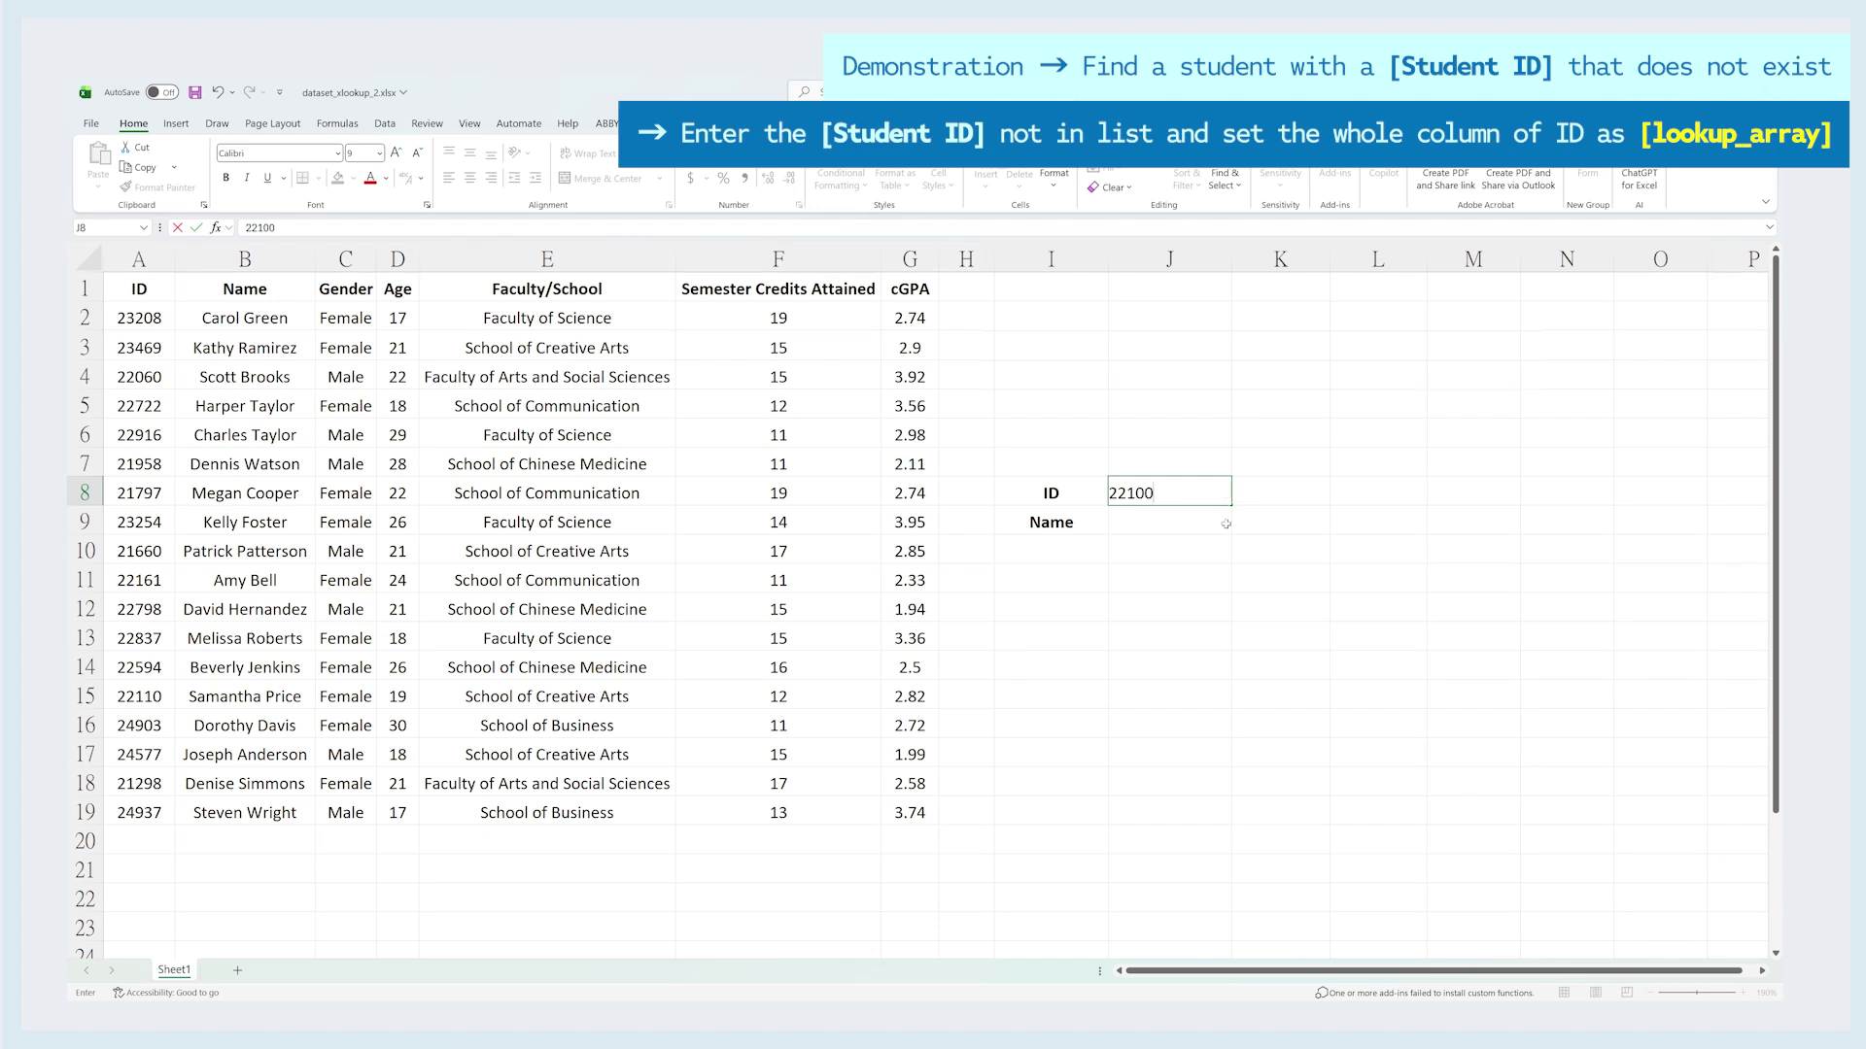
pyautogui.press('Return')
# - Enter =XLOOKUP(J8,A2:A19,B2:B19,,0) in J9 to look up the student's name with an exact match
pyautogui.write('=X')
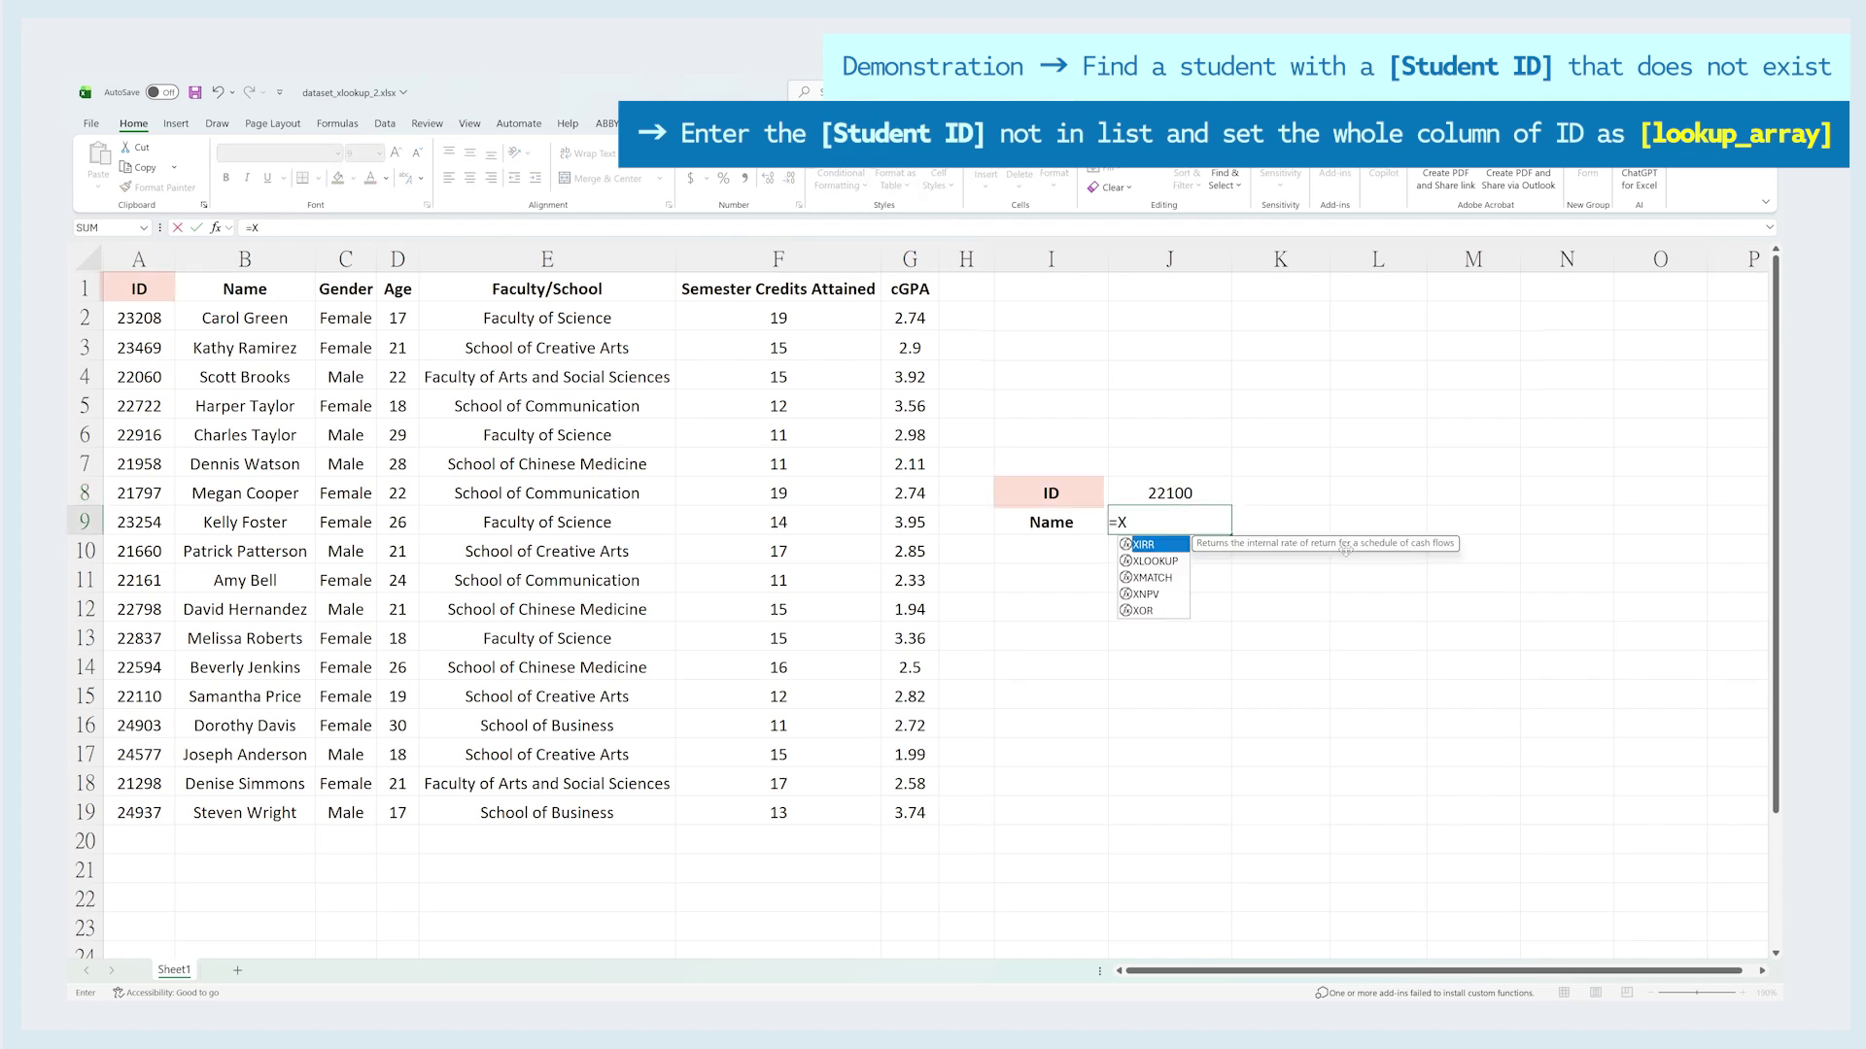
pyautogui.press('Down')
pyautogui.press('Tab')
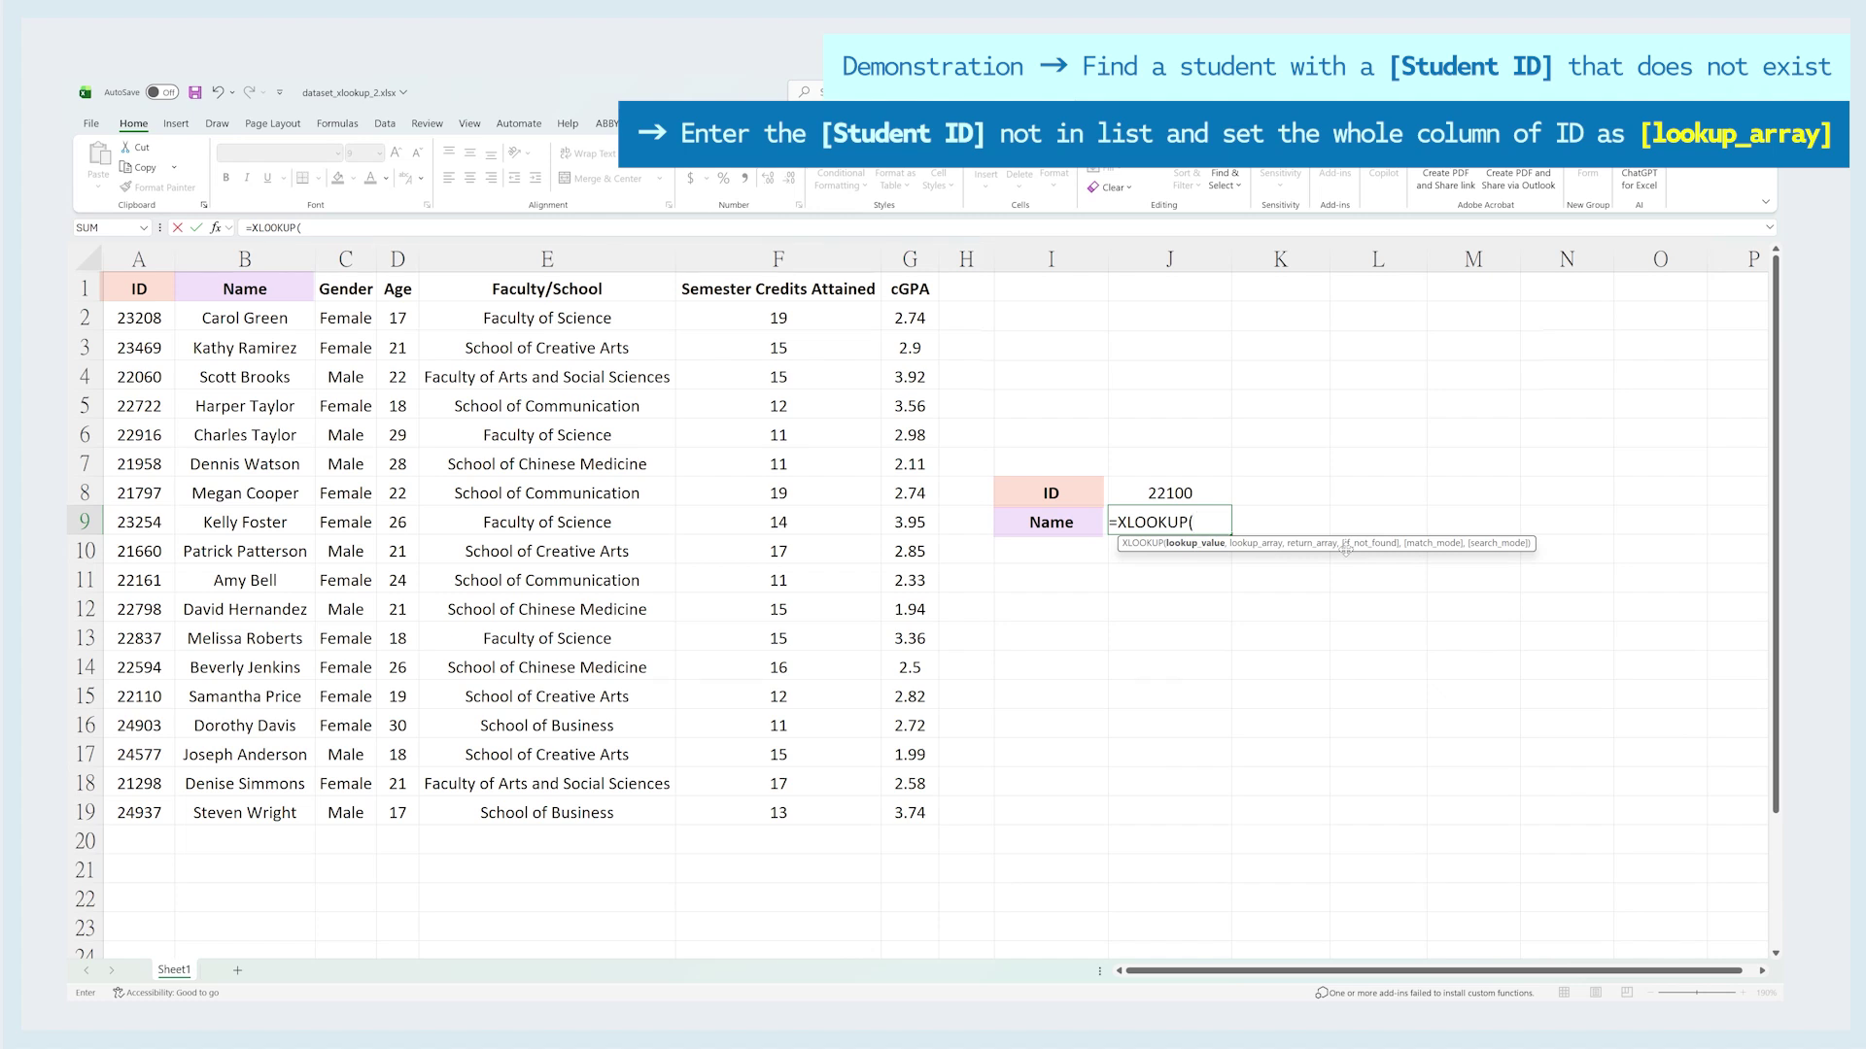
pyautogui.click(1220, 487)
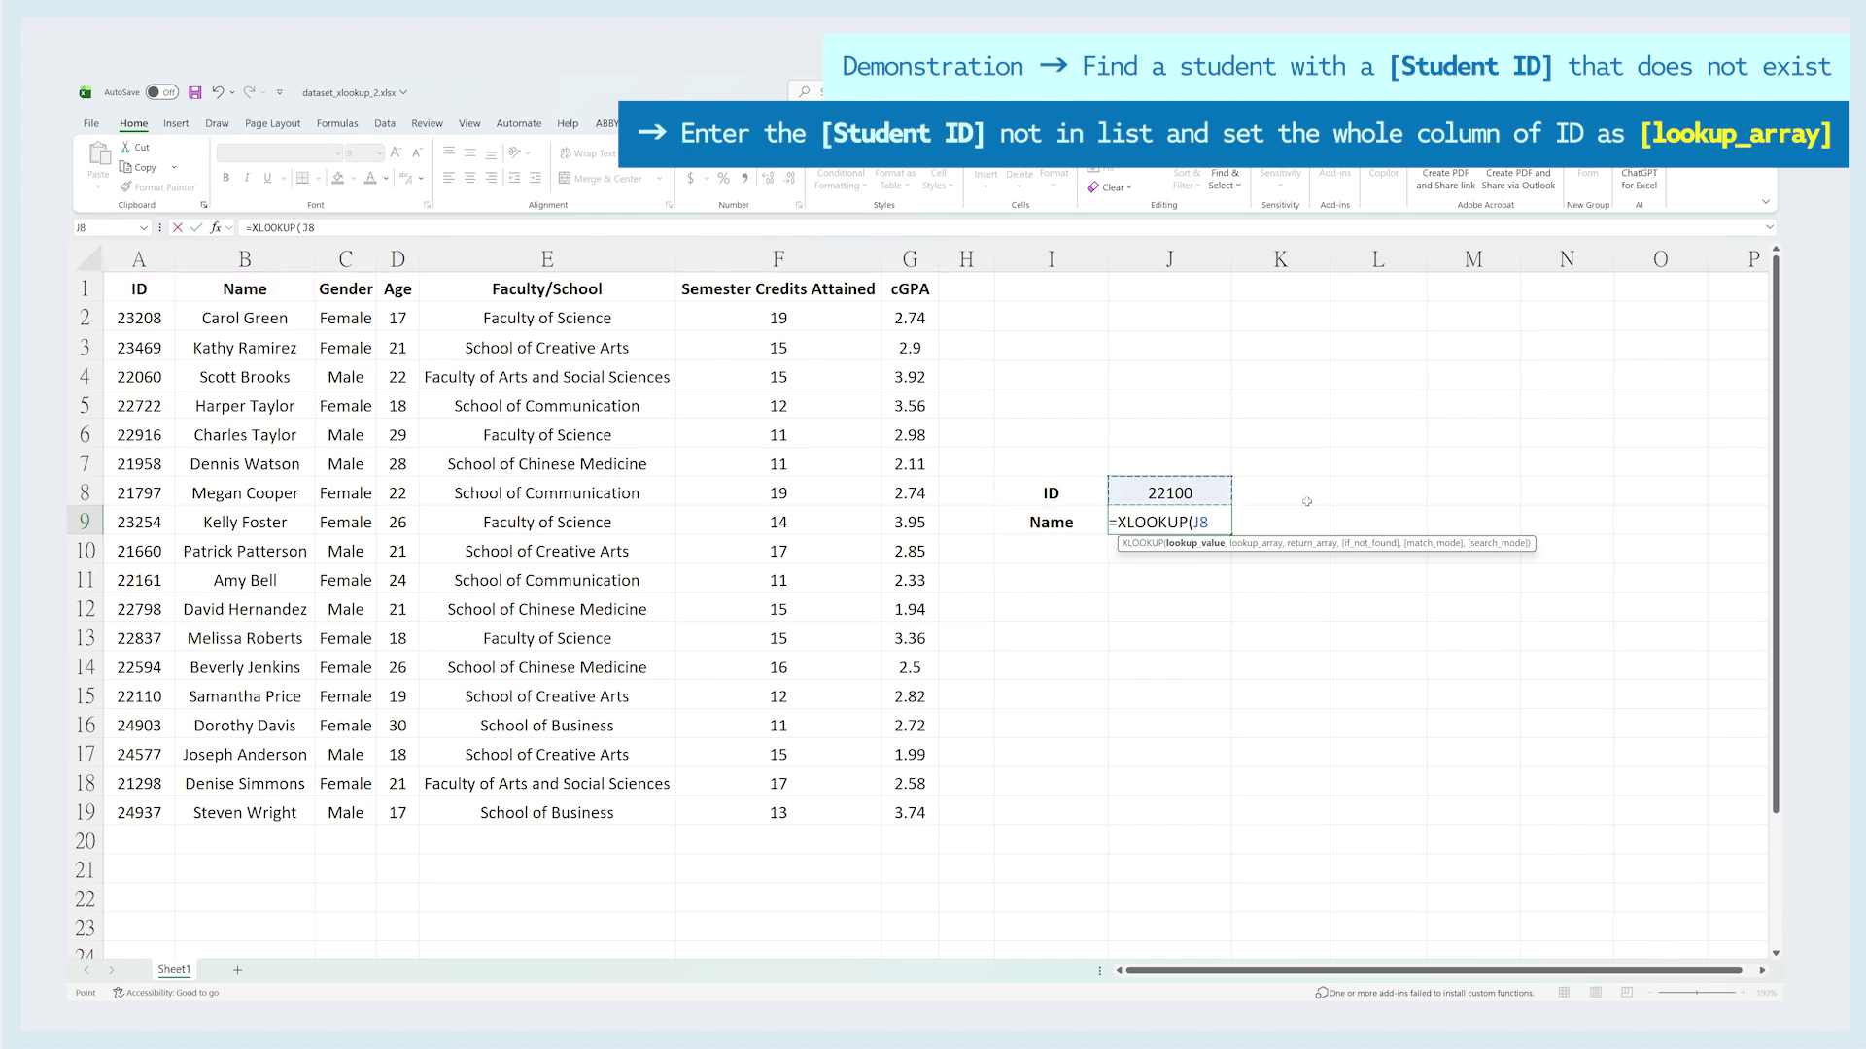
pyautogui.write(',')
pyautogui.moveTo(168, 318); pyautogui.dragTo(155, 814)
pyautogui.write(',')
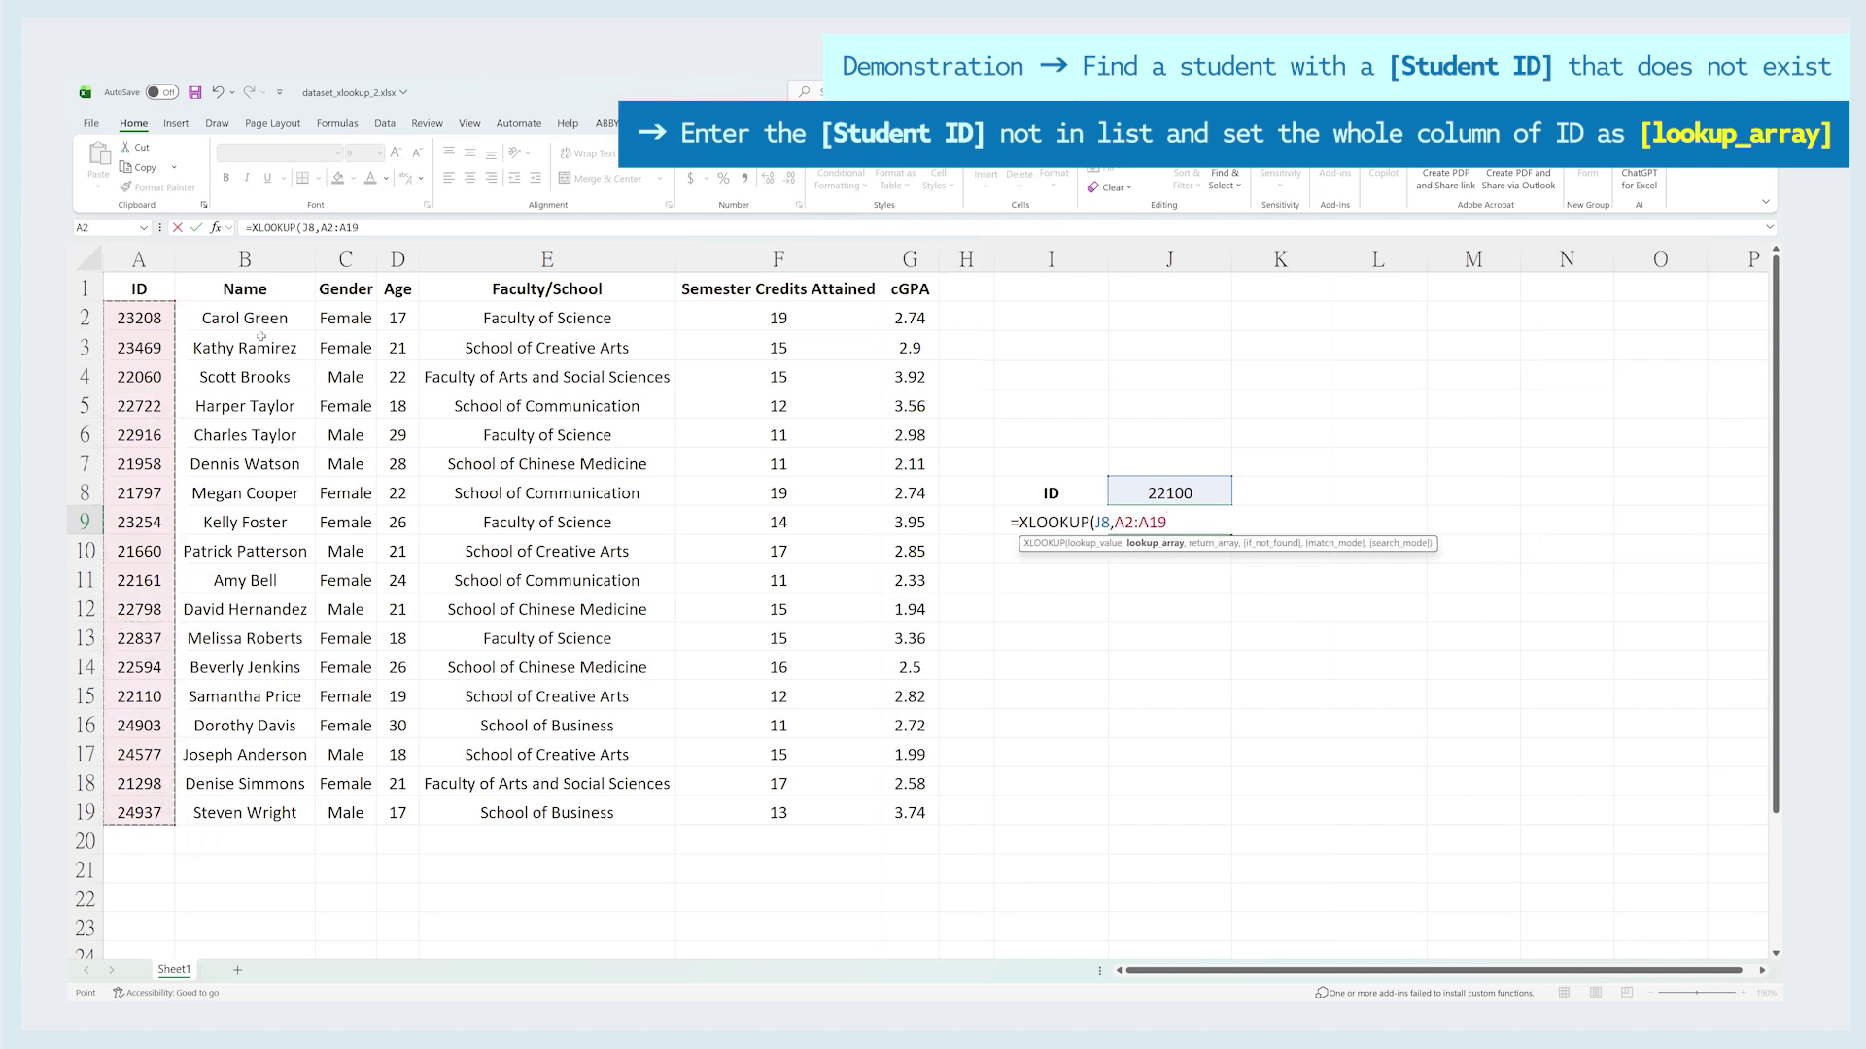
pyautogui.moveTo(289, 318); pyautogui.dragTo(394, 826)
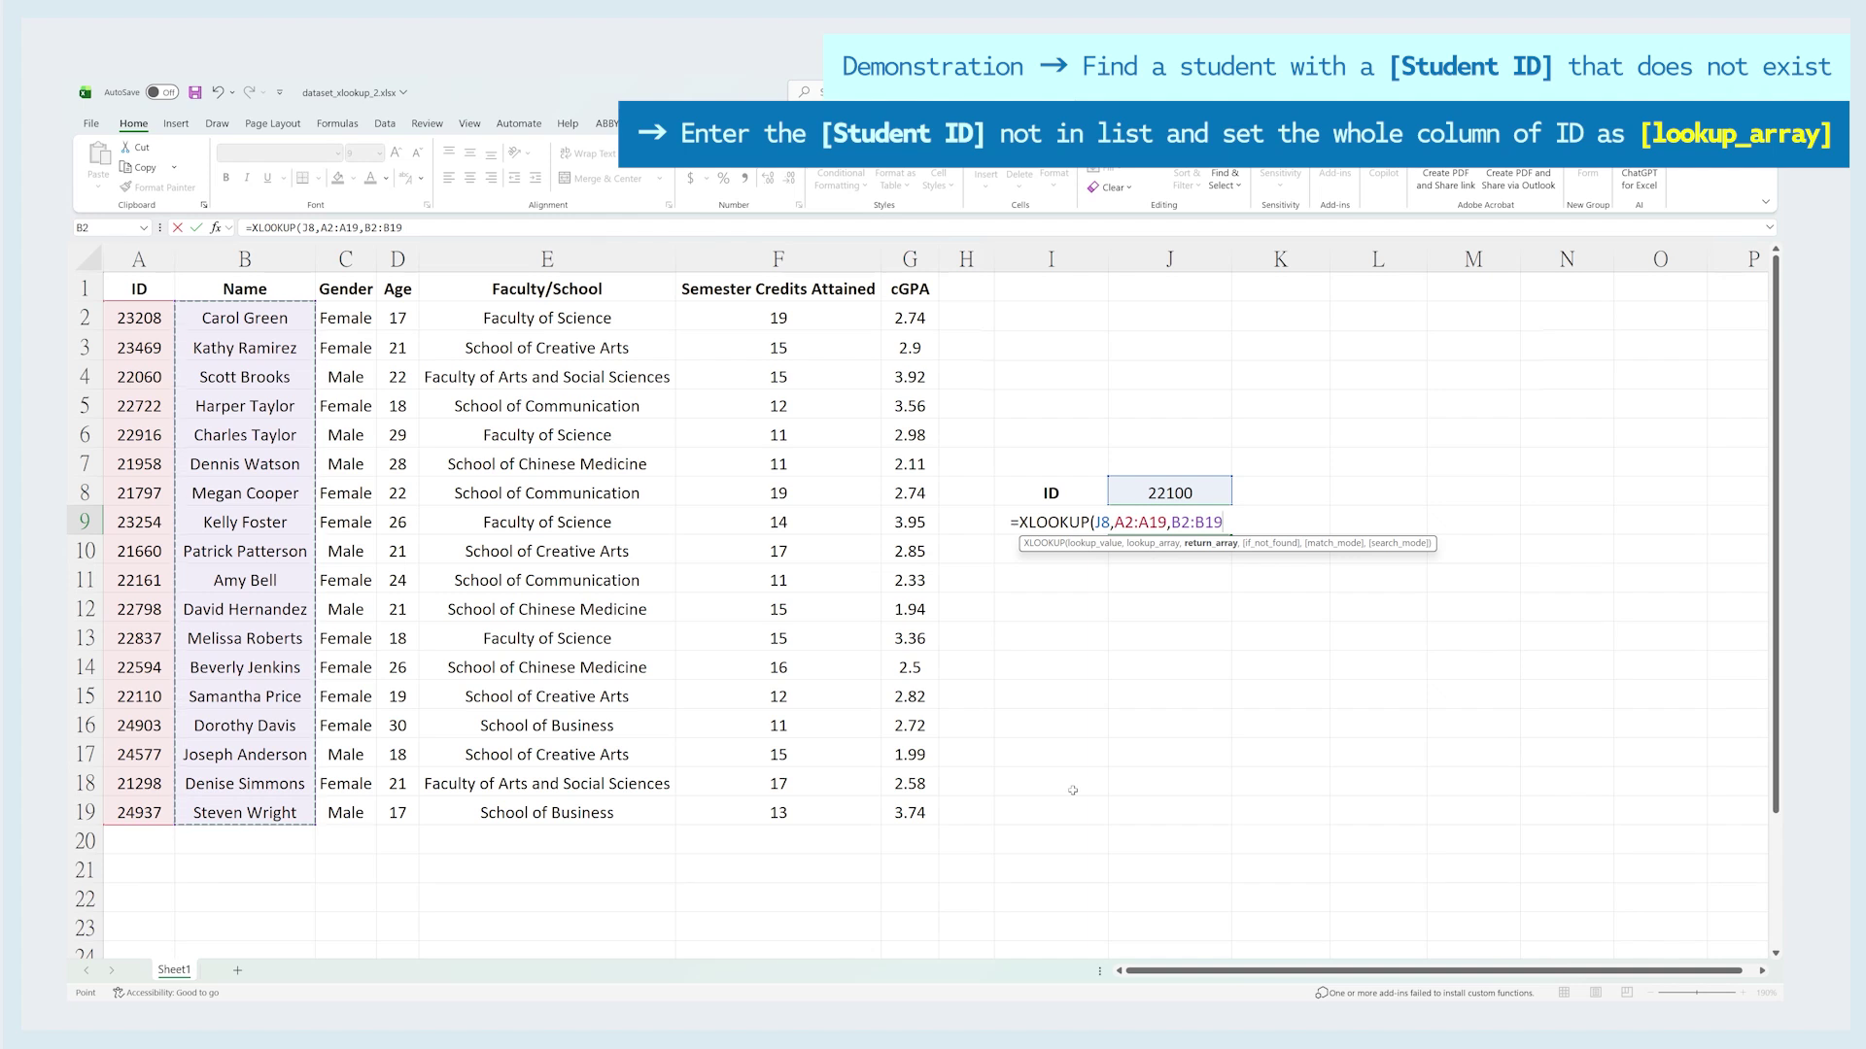
pyautogui.write(',')
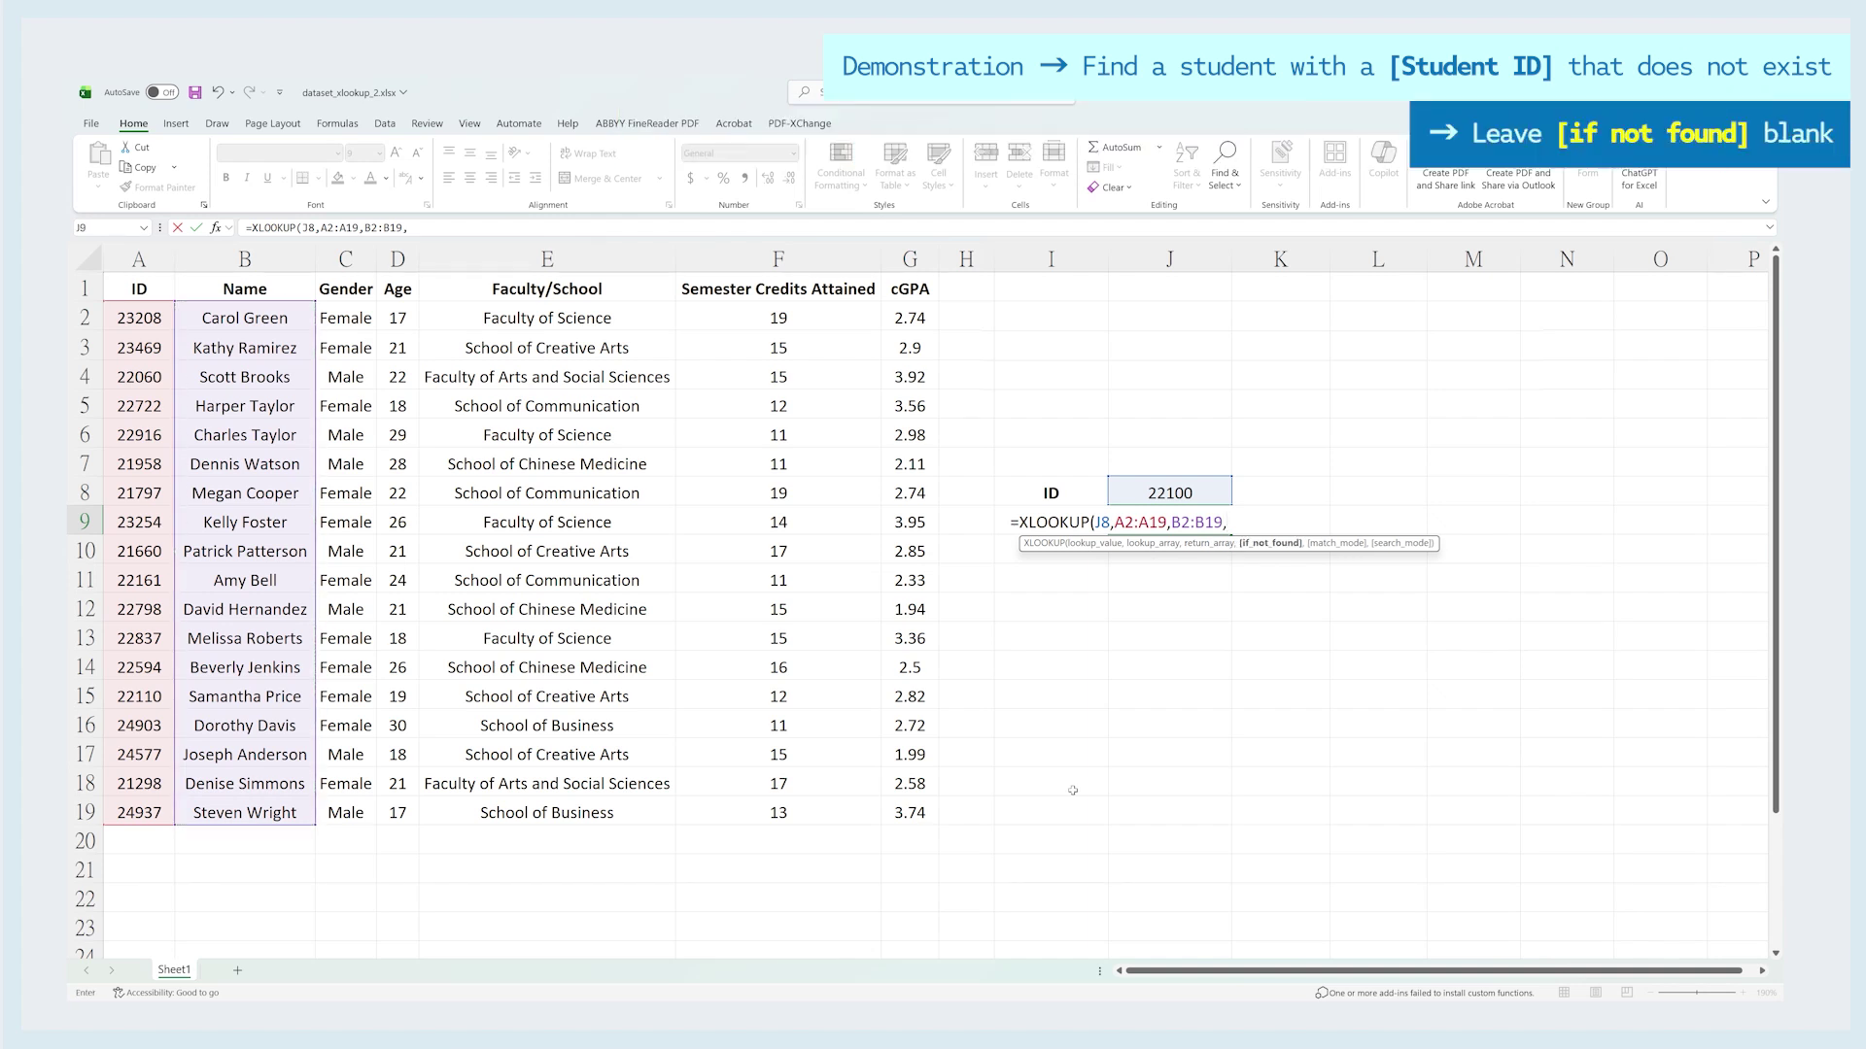
pyautogui.write(',')
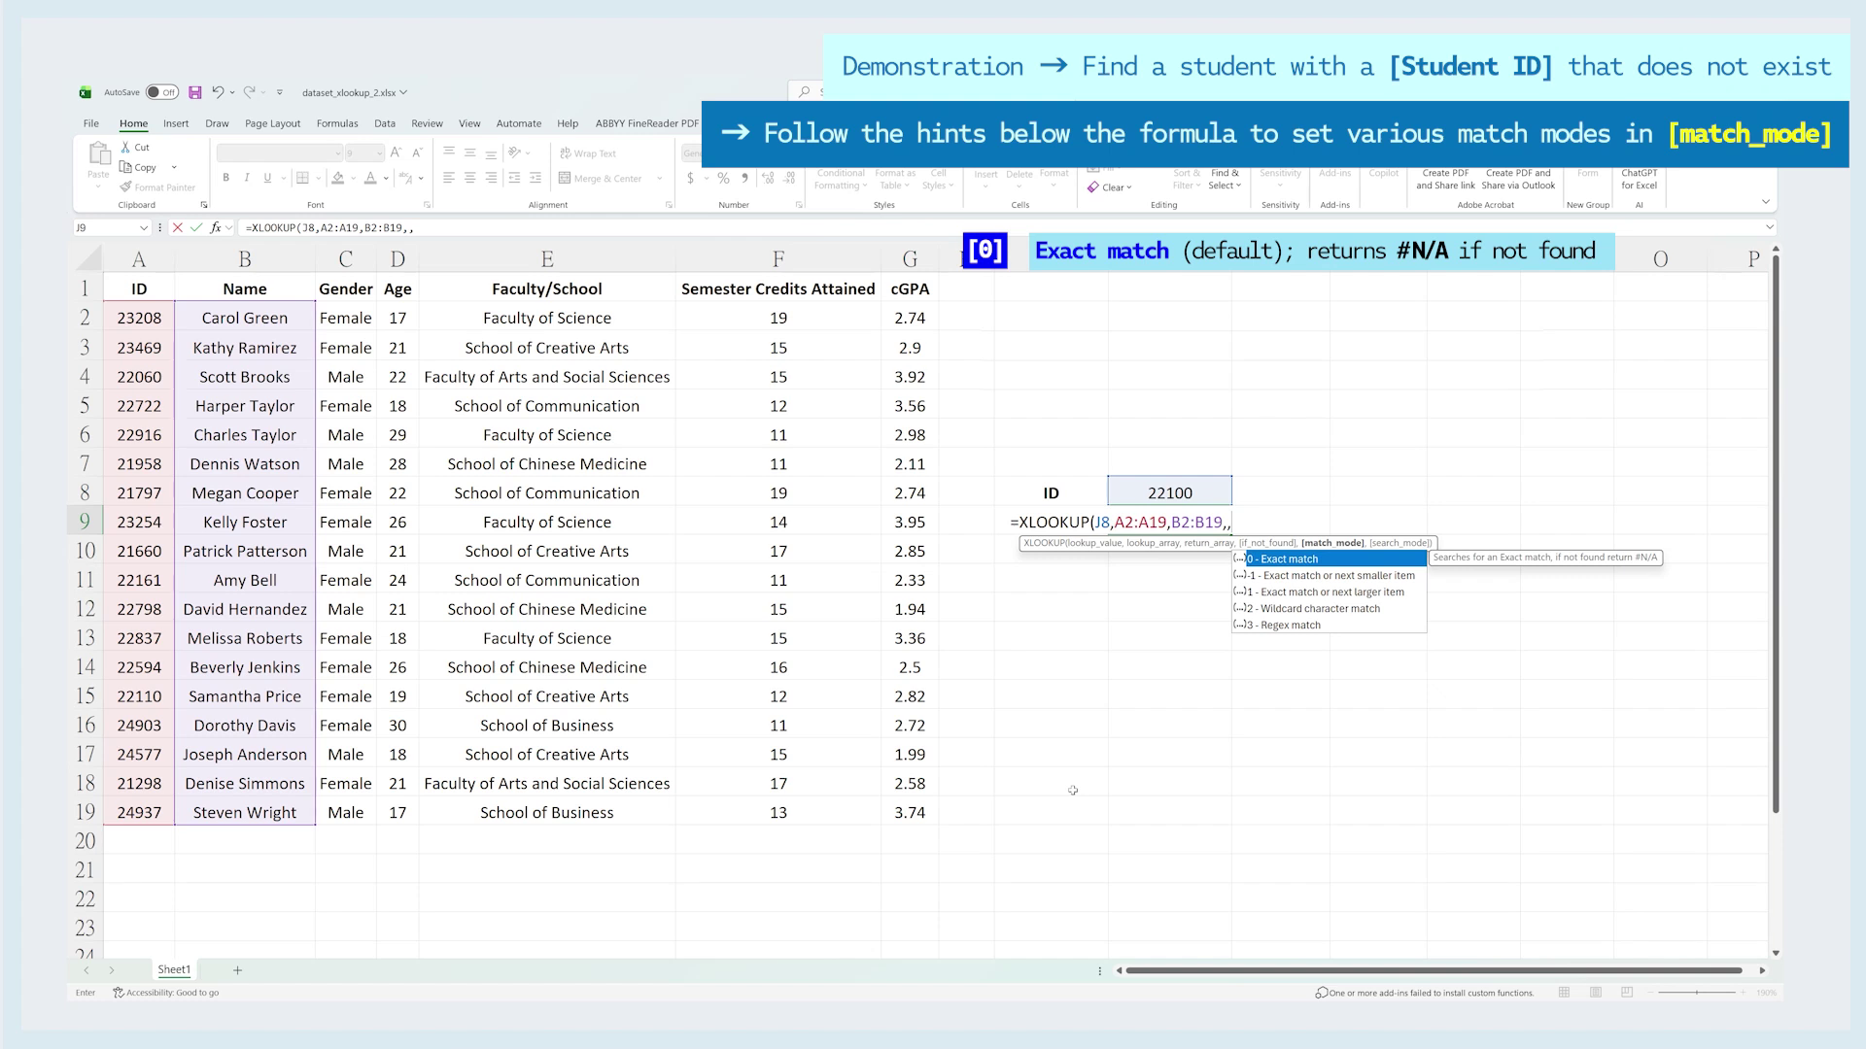
pyautogui.write('0')
pyautogui.press('Return')
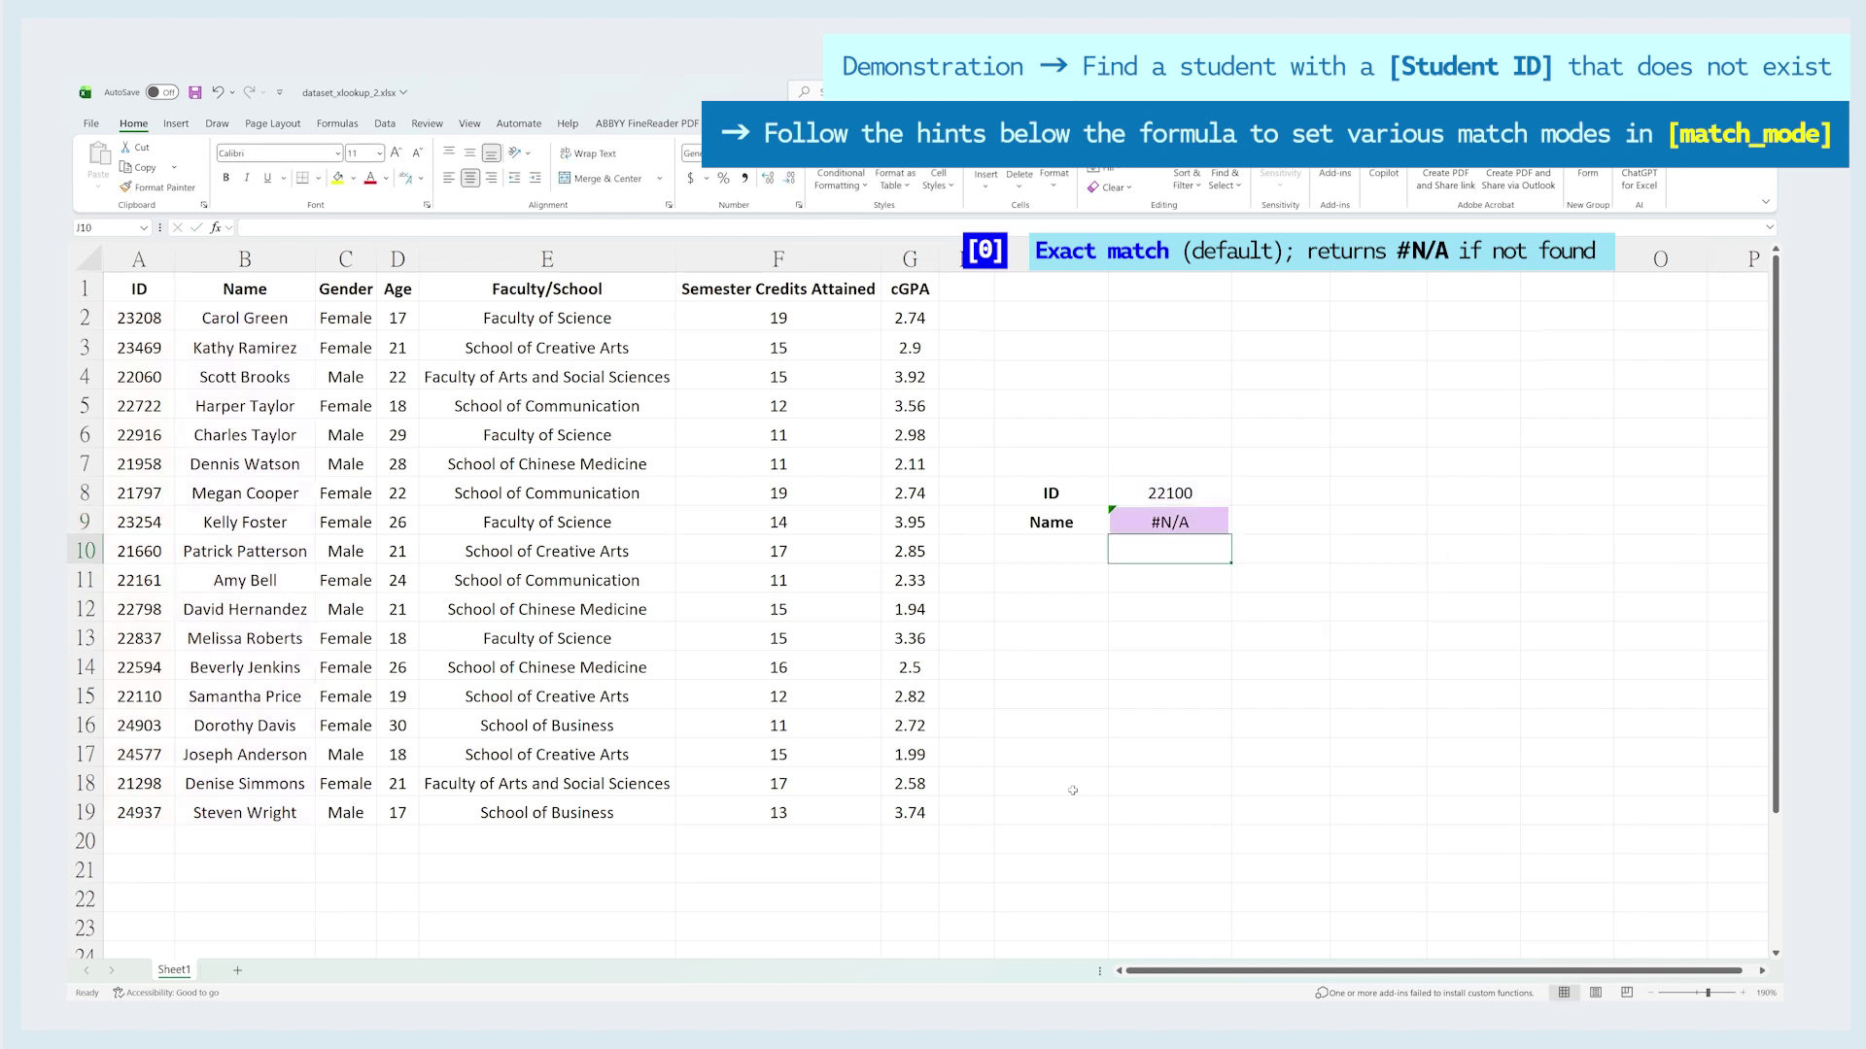
# - Change the match mode of the XLOOKUP formula in J9 to -1, exact match or next smaller item
pyautogui.doubleClick(1226, 529)
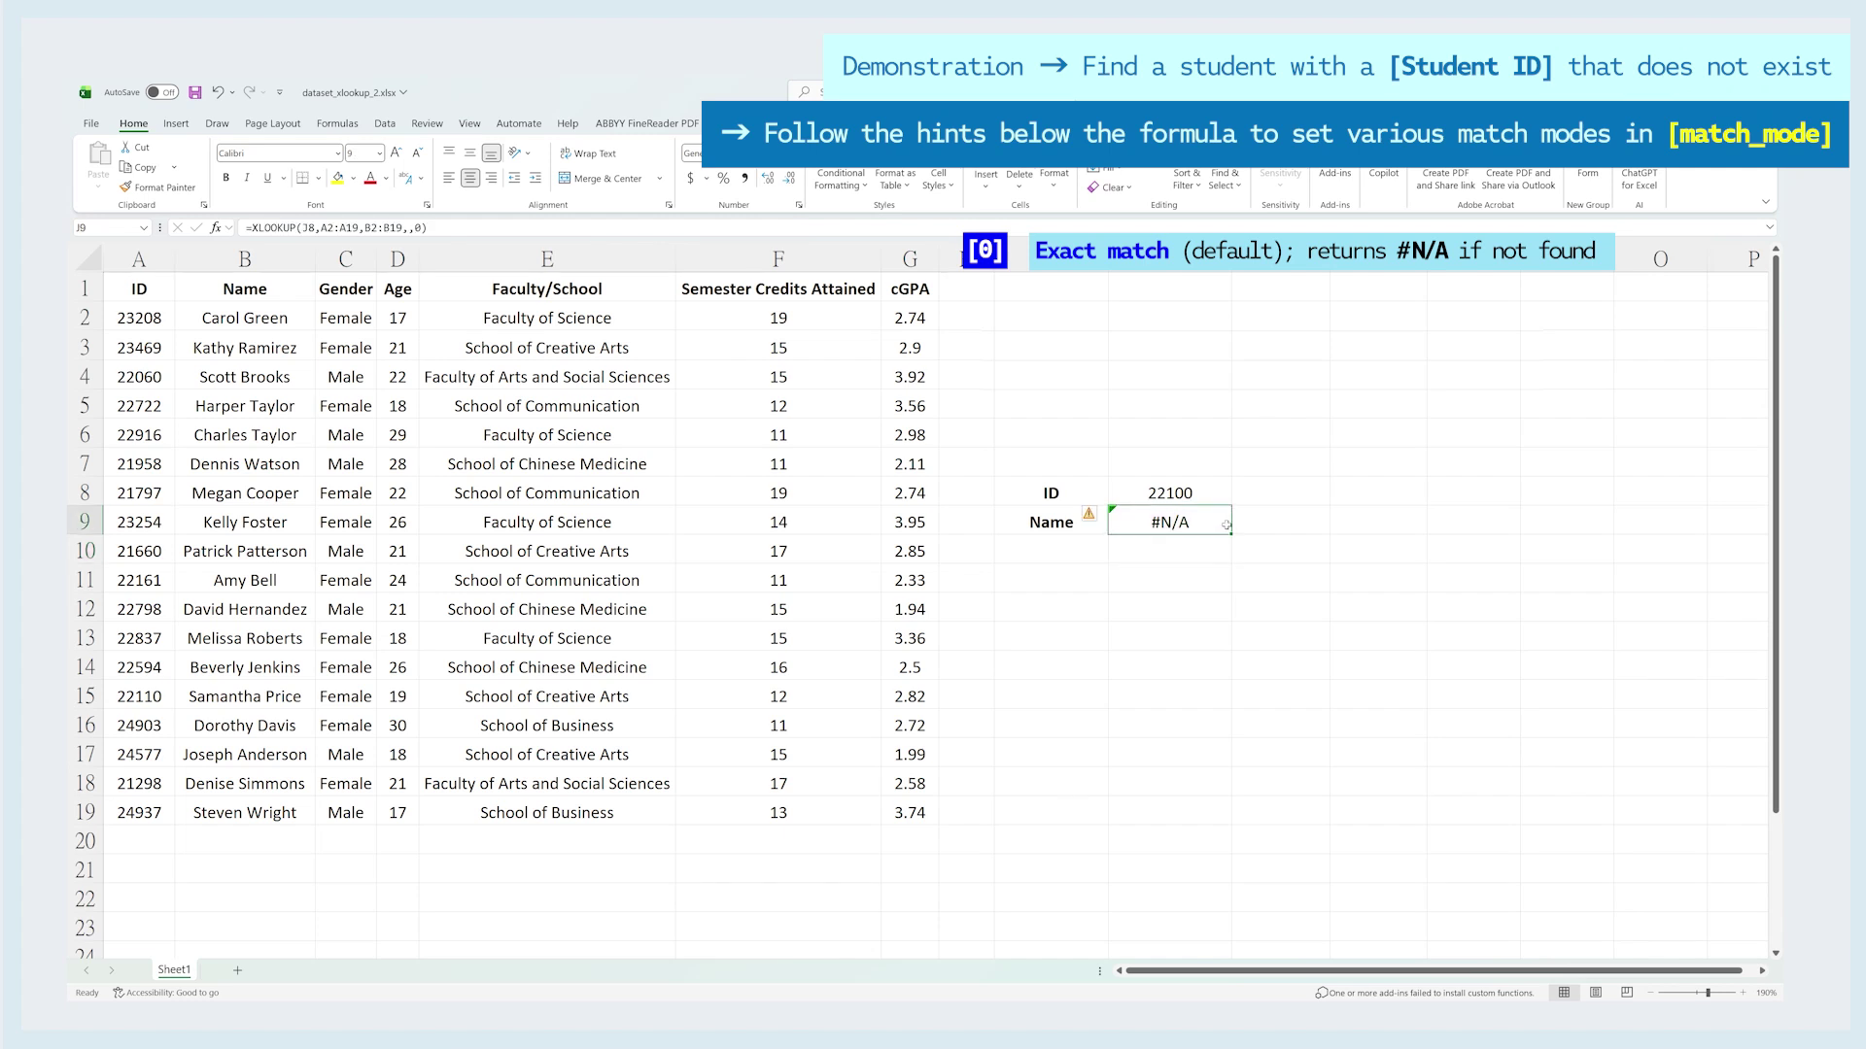
pyautogui.press('Right')
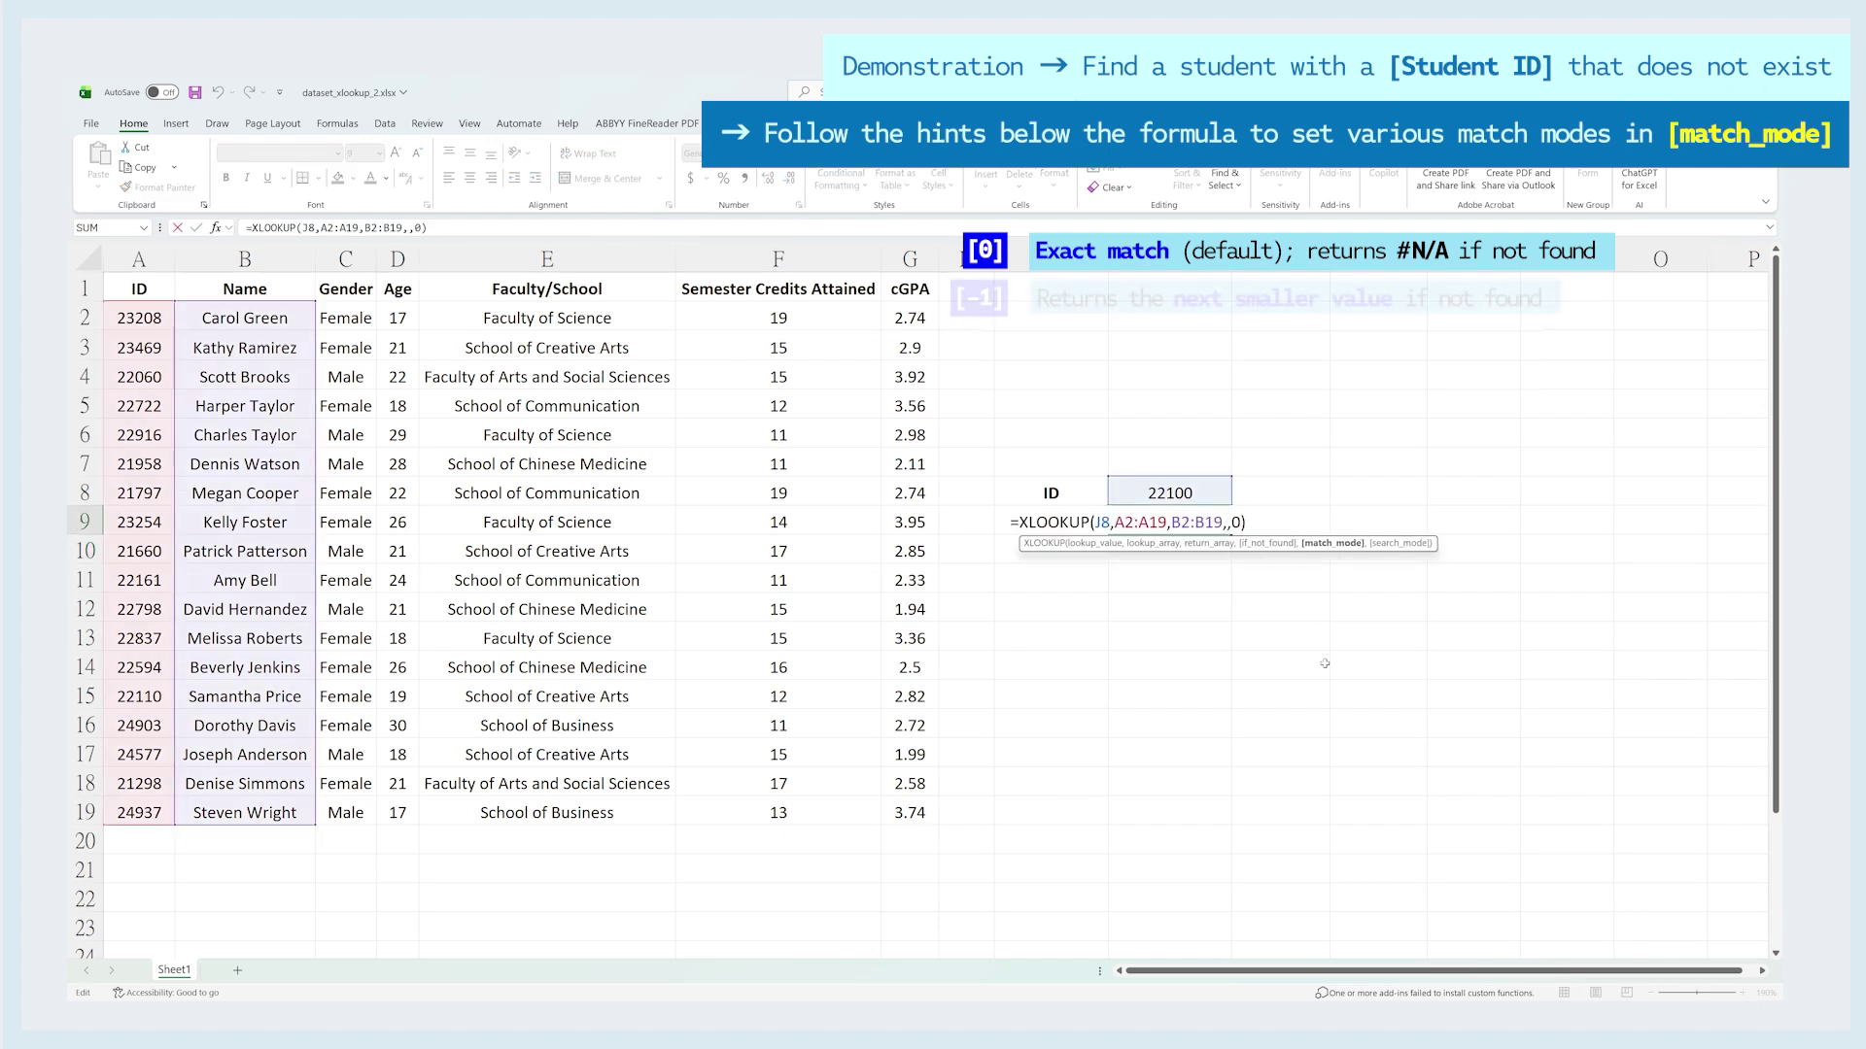
pyautogui.press('Delete')
pyautogui.press('Down')
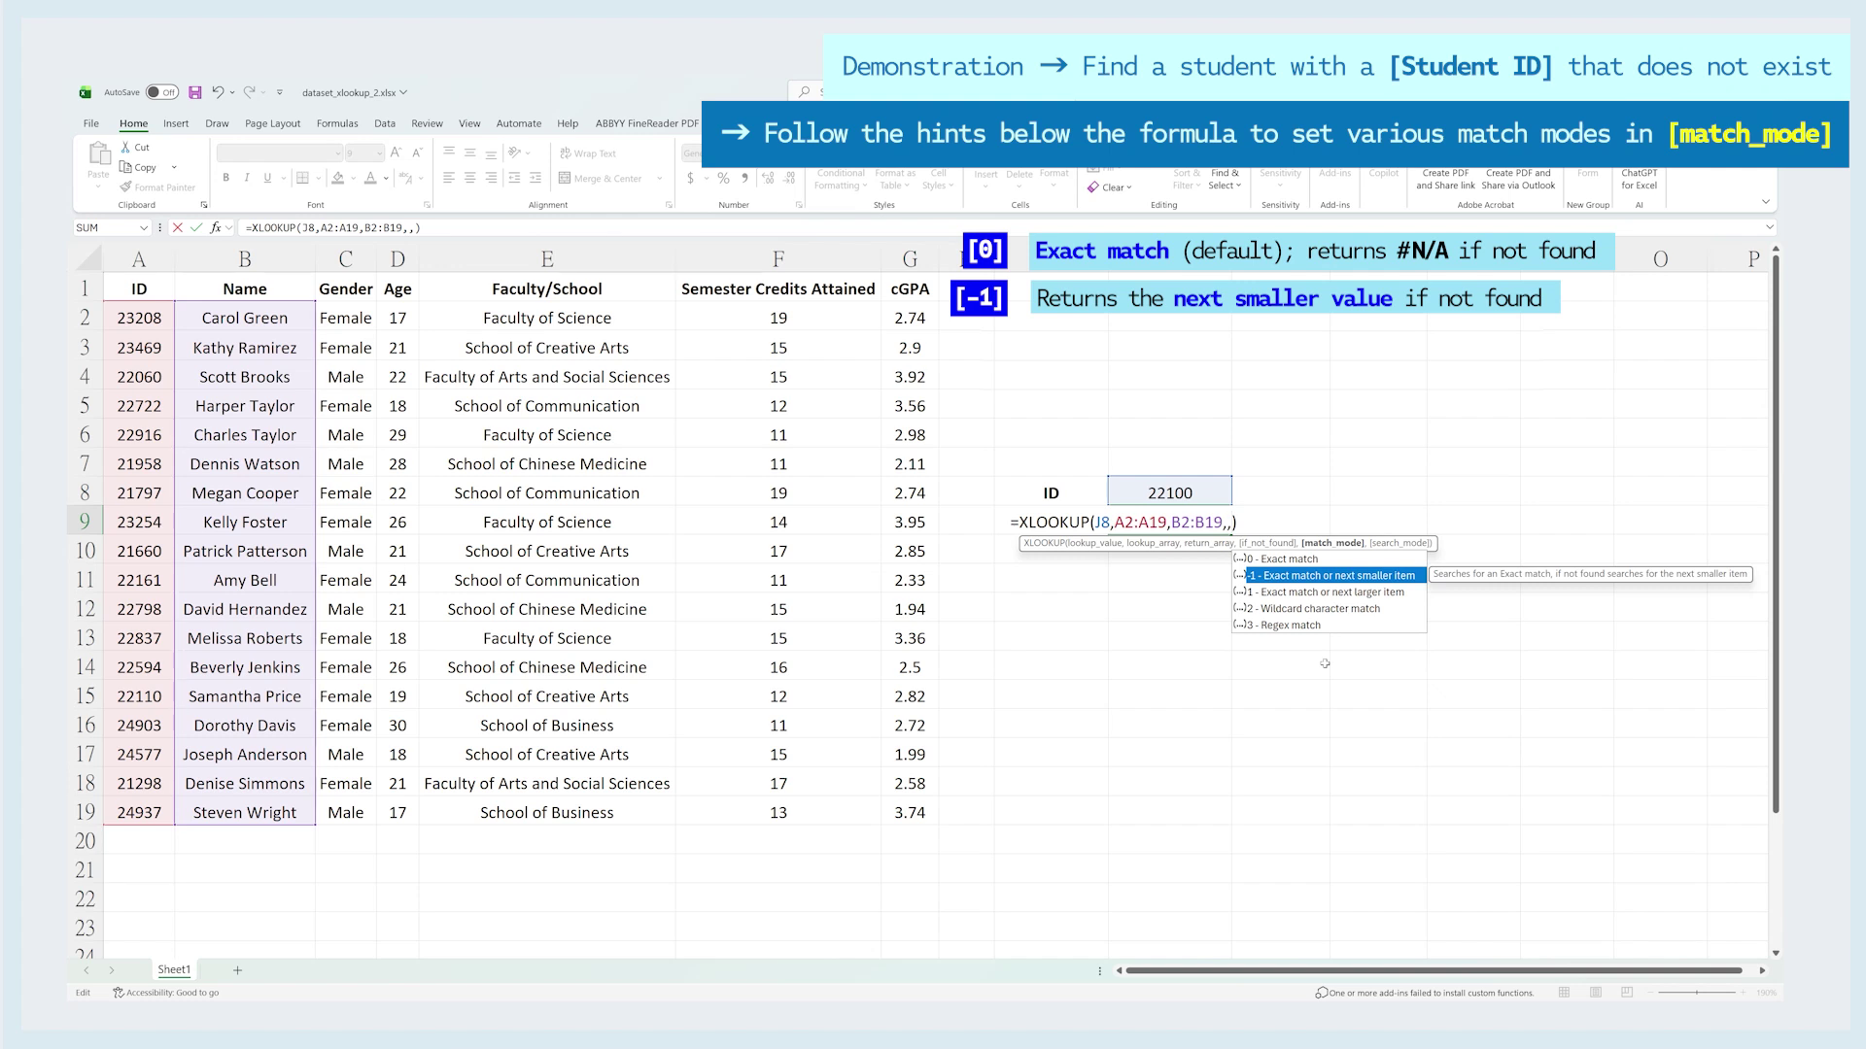
pyautogui.press('Tab')
pyautogui.press('Return')
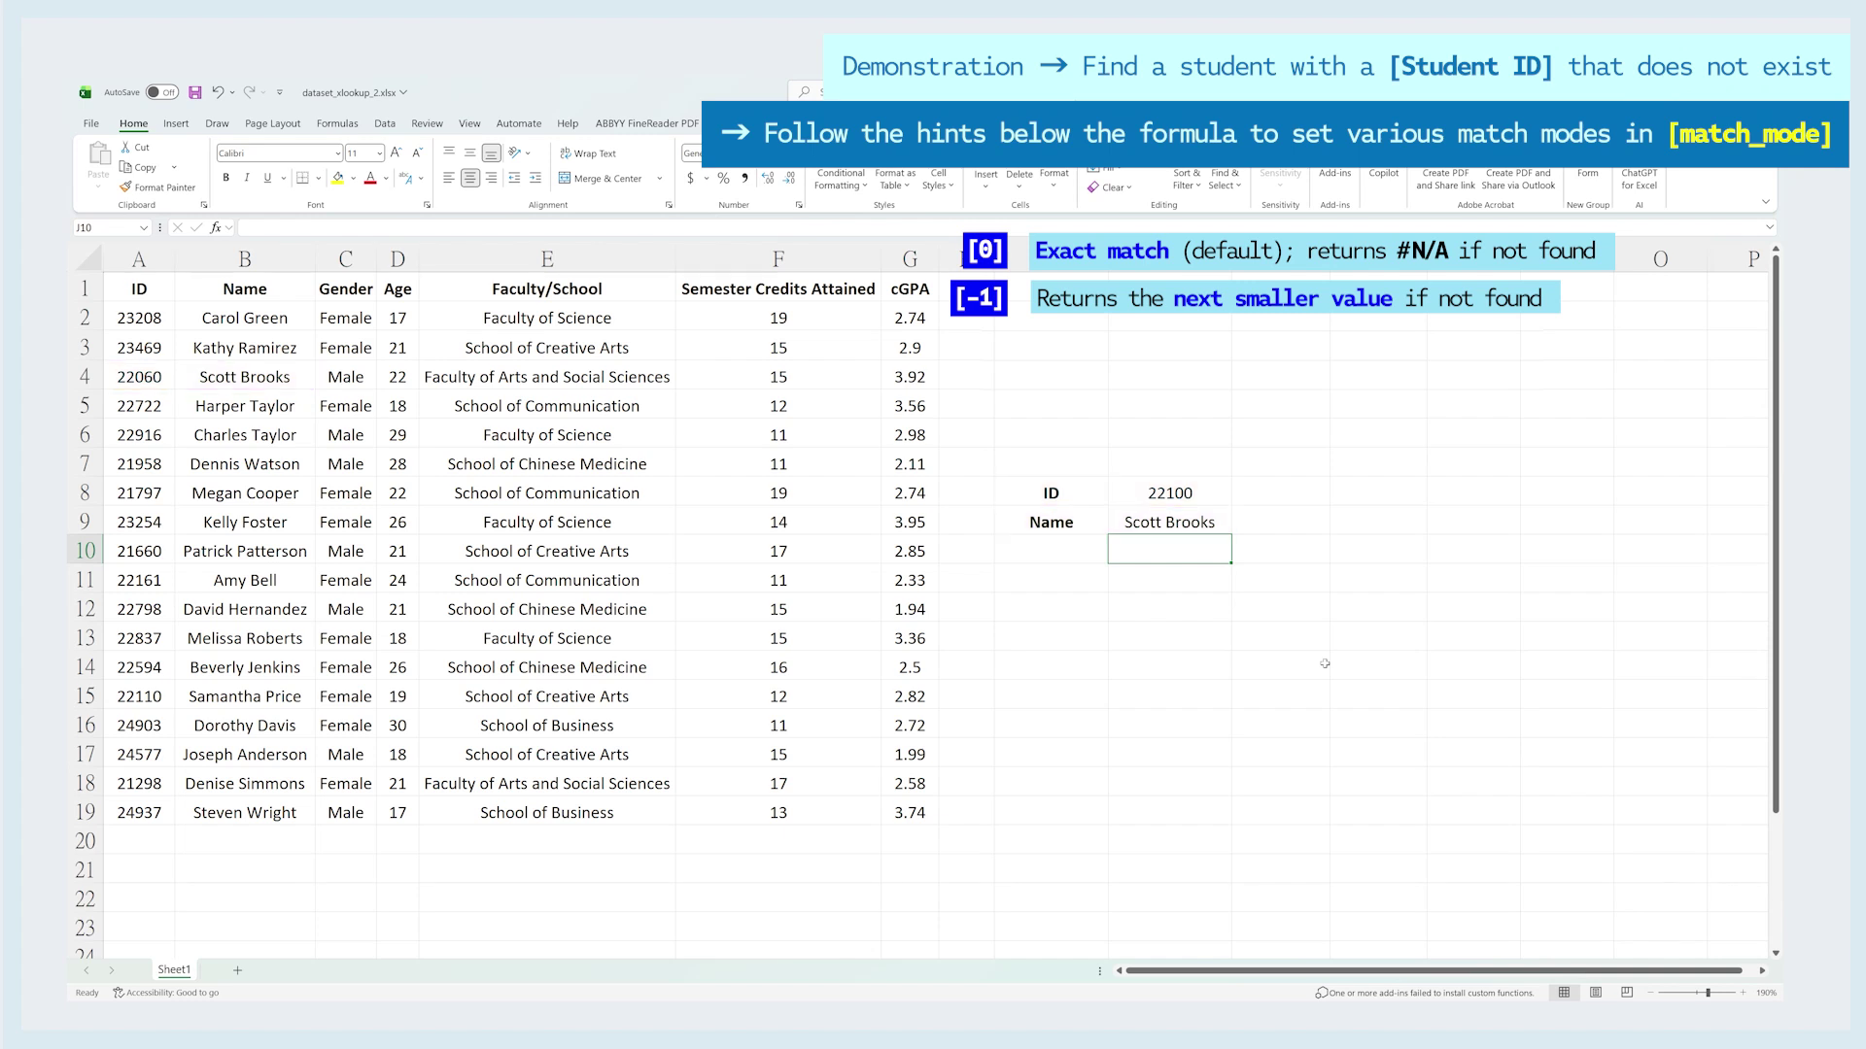
# - Change the match mode of the XLOOKUP formula in J9 to 1, exact match or next larger item
pyautogui.press('Up')
pyautogui.press('F2')
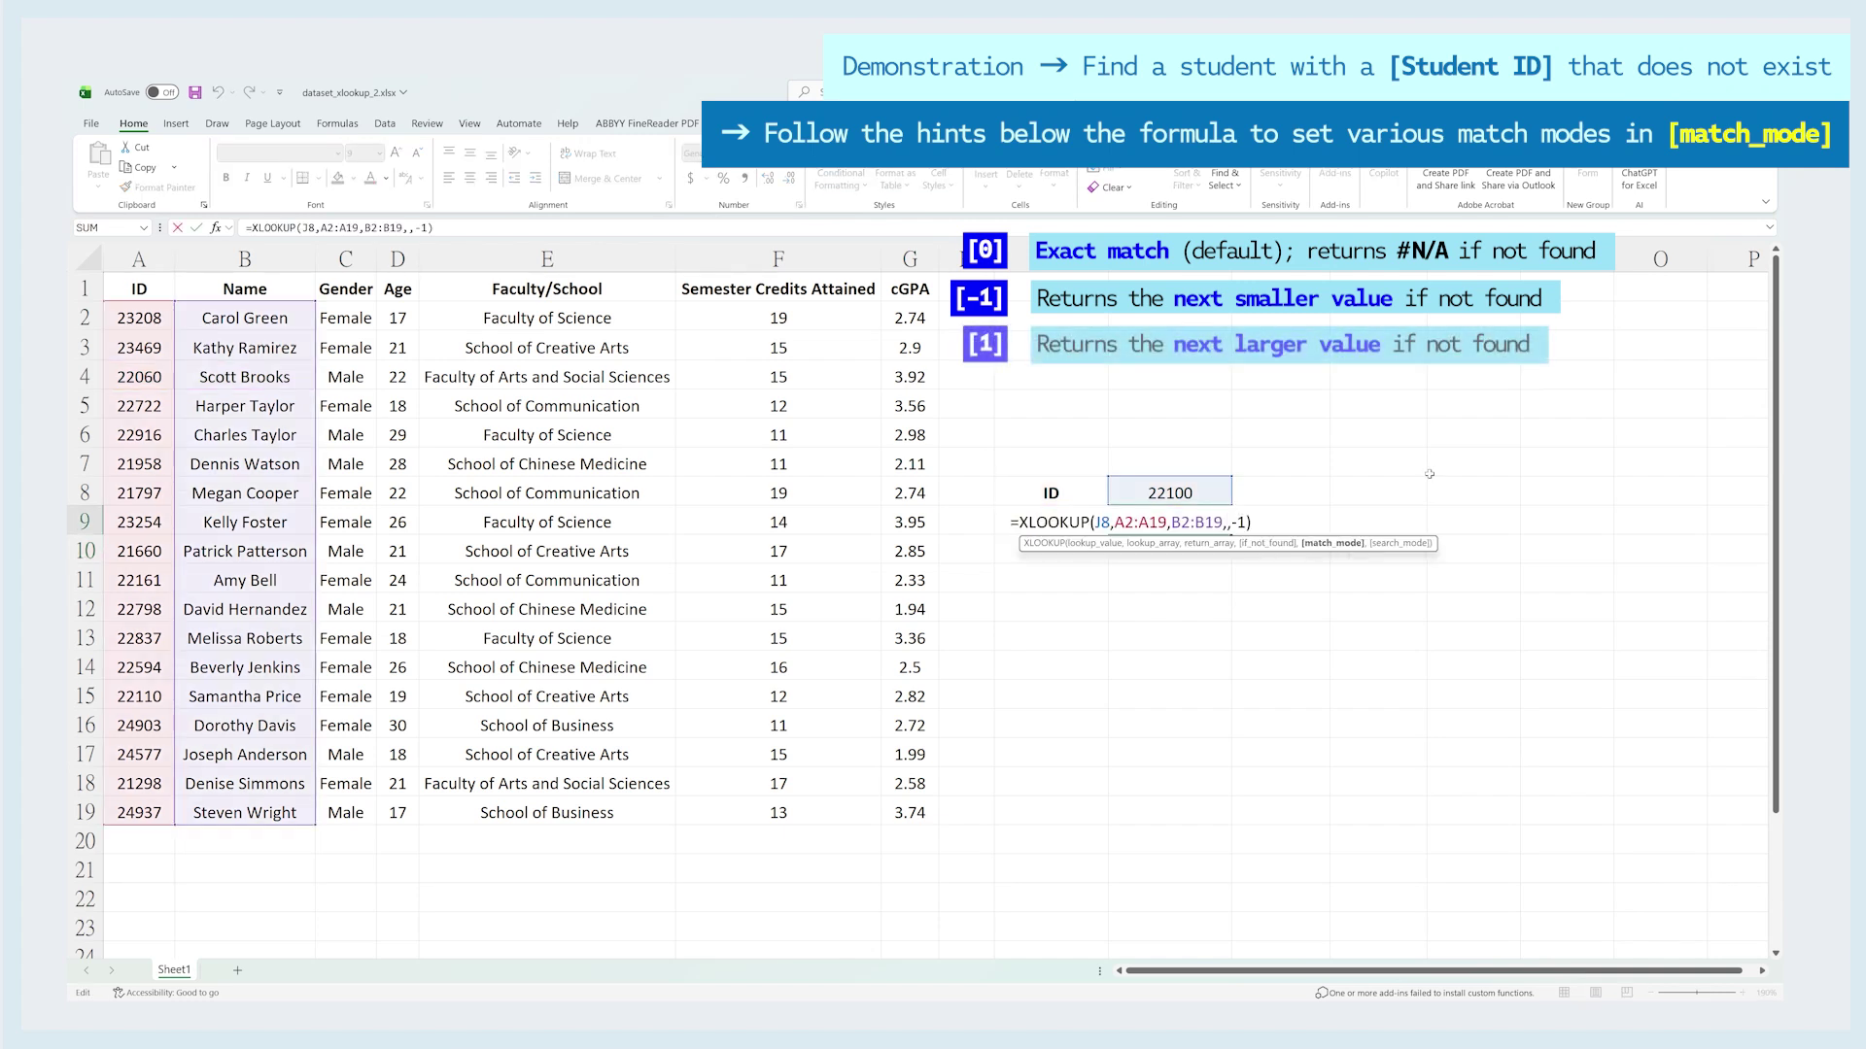
pyautogui.press('BackSpace')
pyautogui.press('BackSpace')
pyautogui.press('Down')
pyautogui.press('Down')
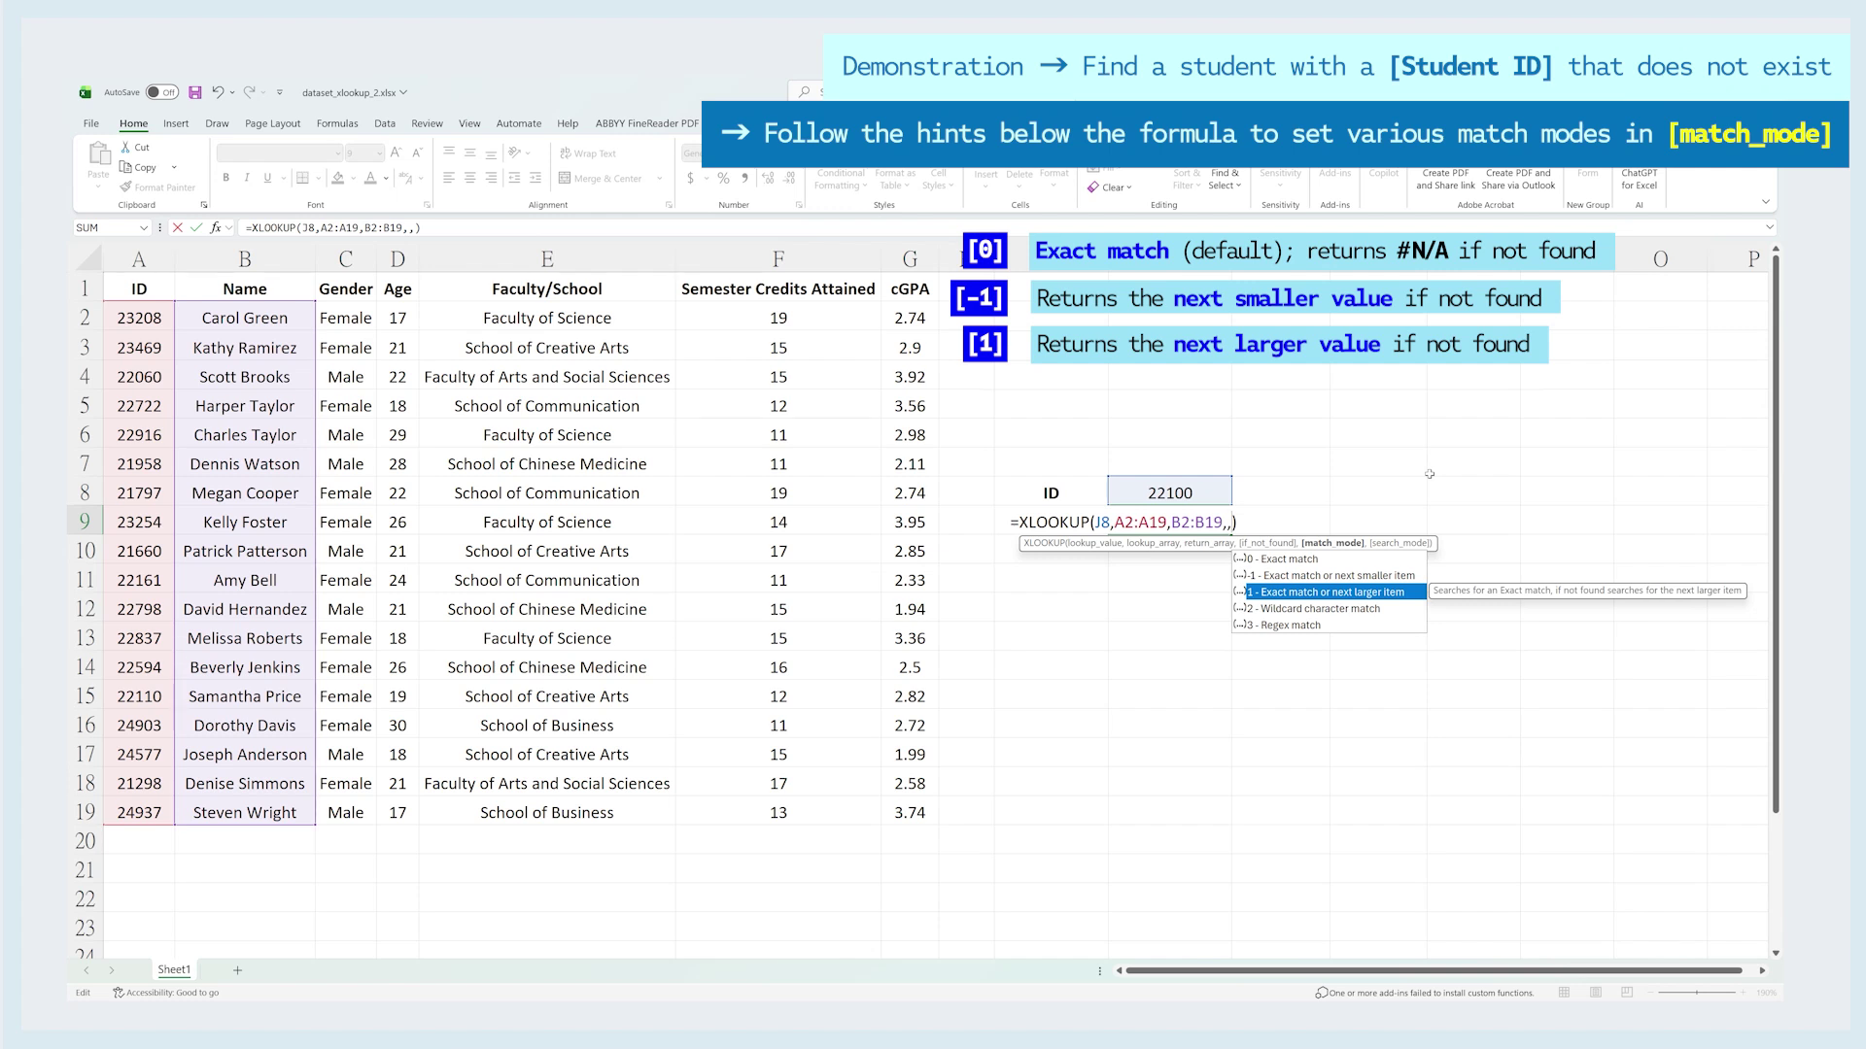
pyautogui.write('1')
pyautogui.press('Return')
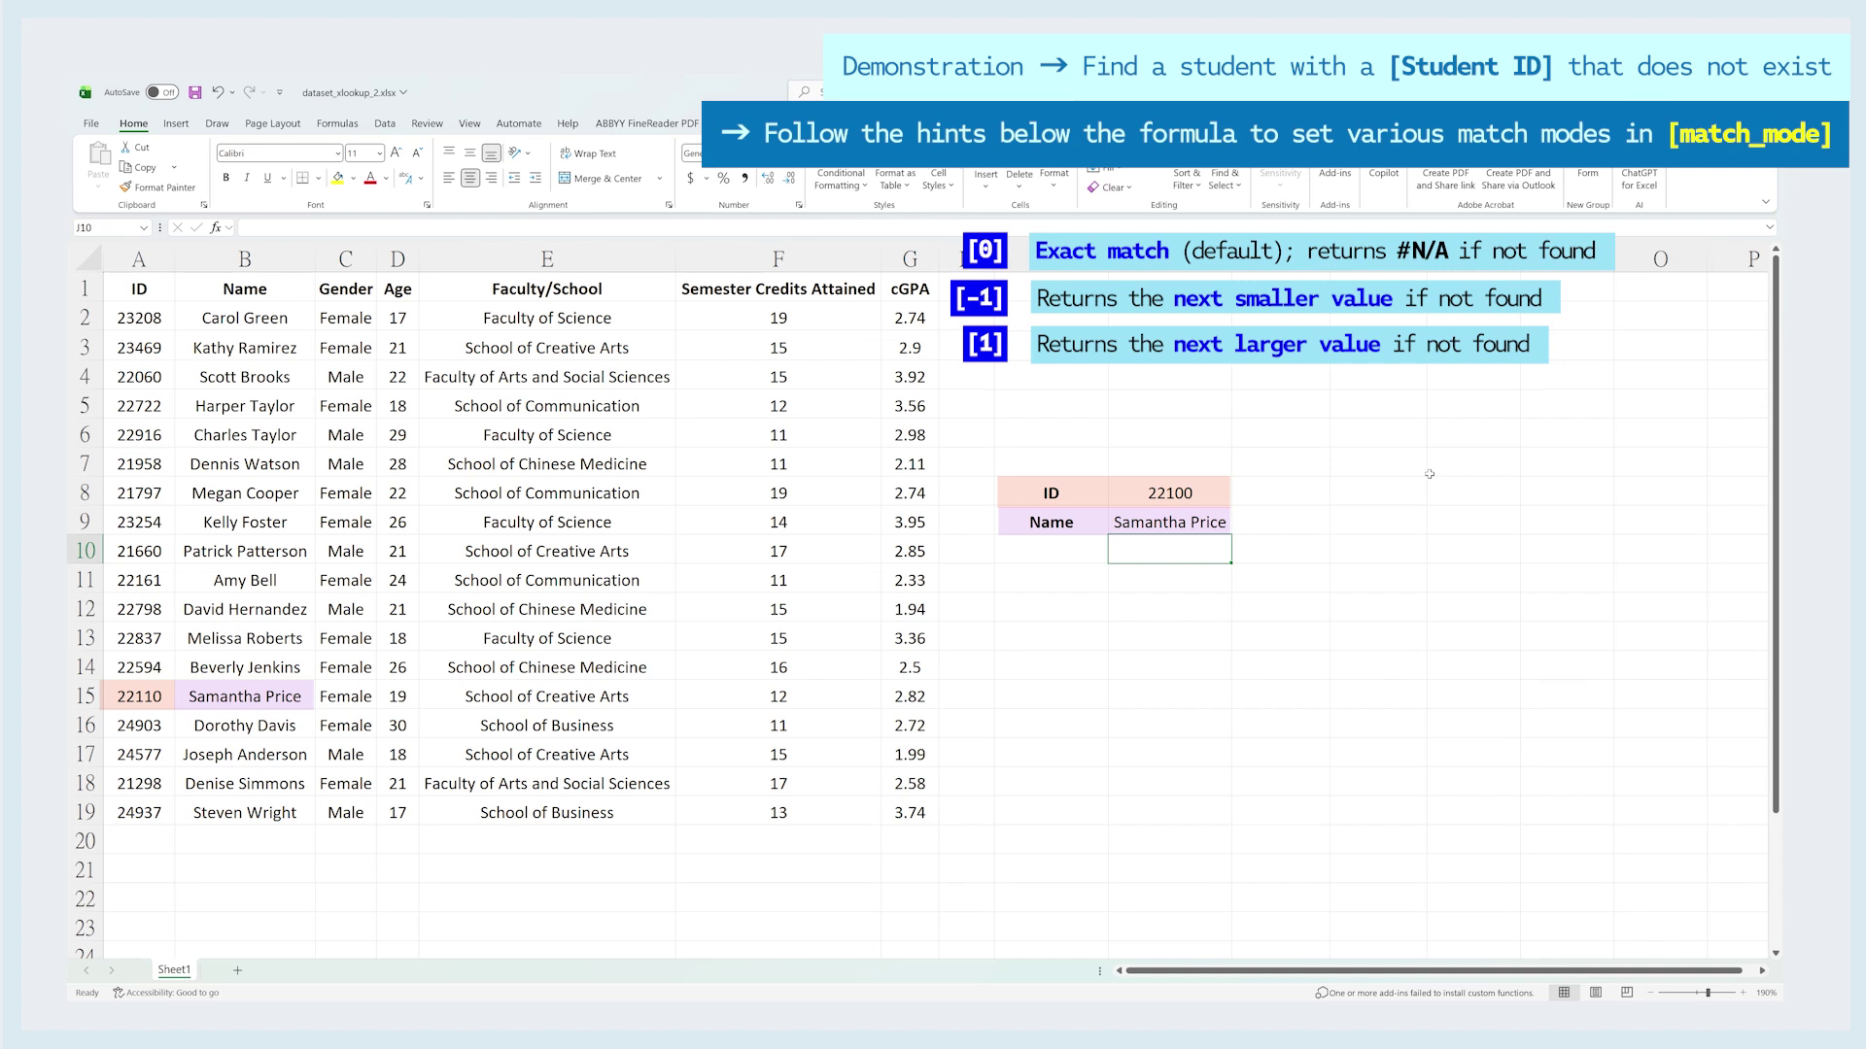
# - Examine the match mode choices for the J9 formula, down to option 2, wildcard character match
pyautogui.press('Up')
pyautogui.press('F2')
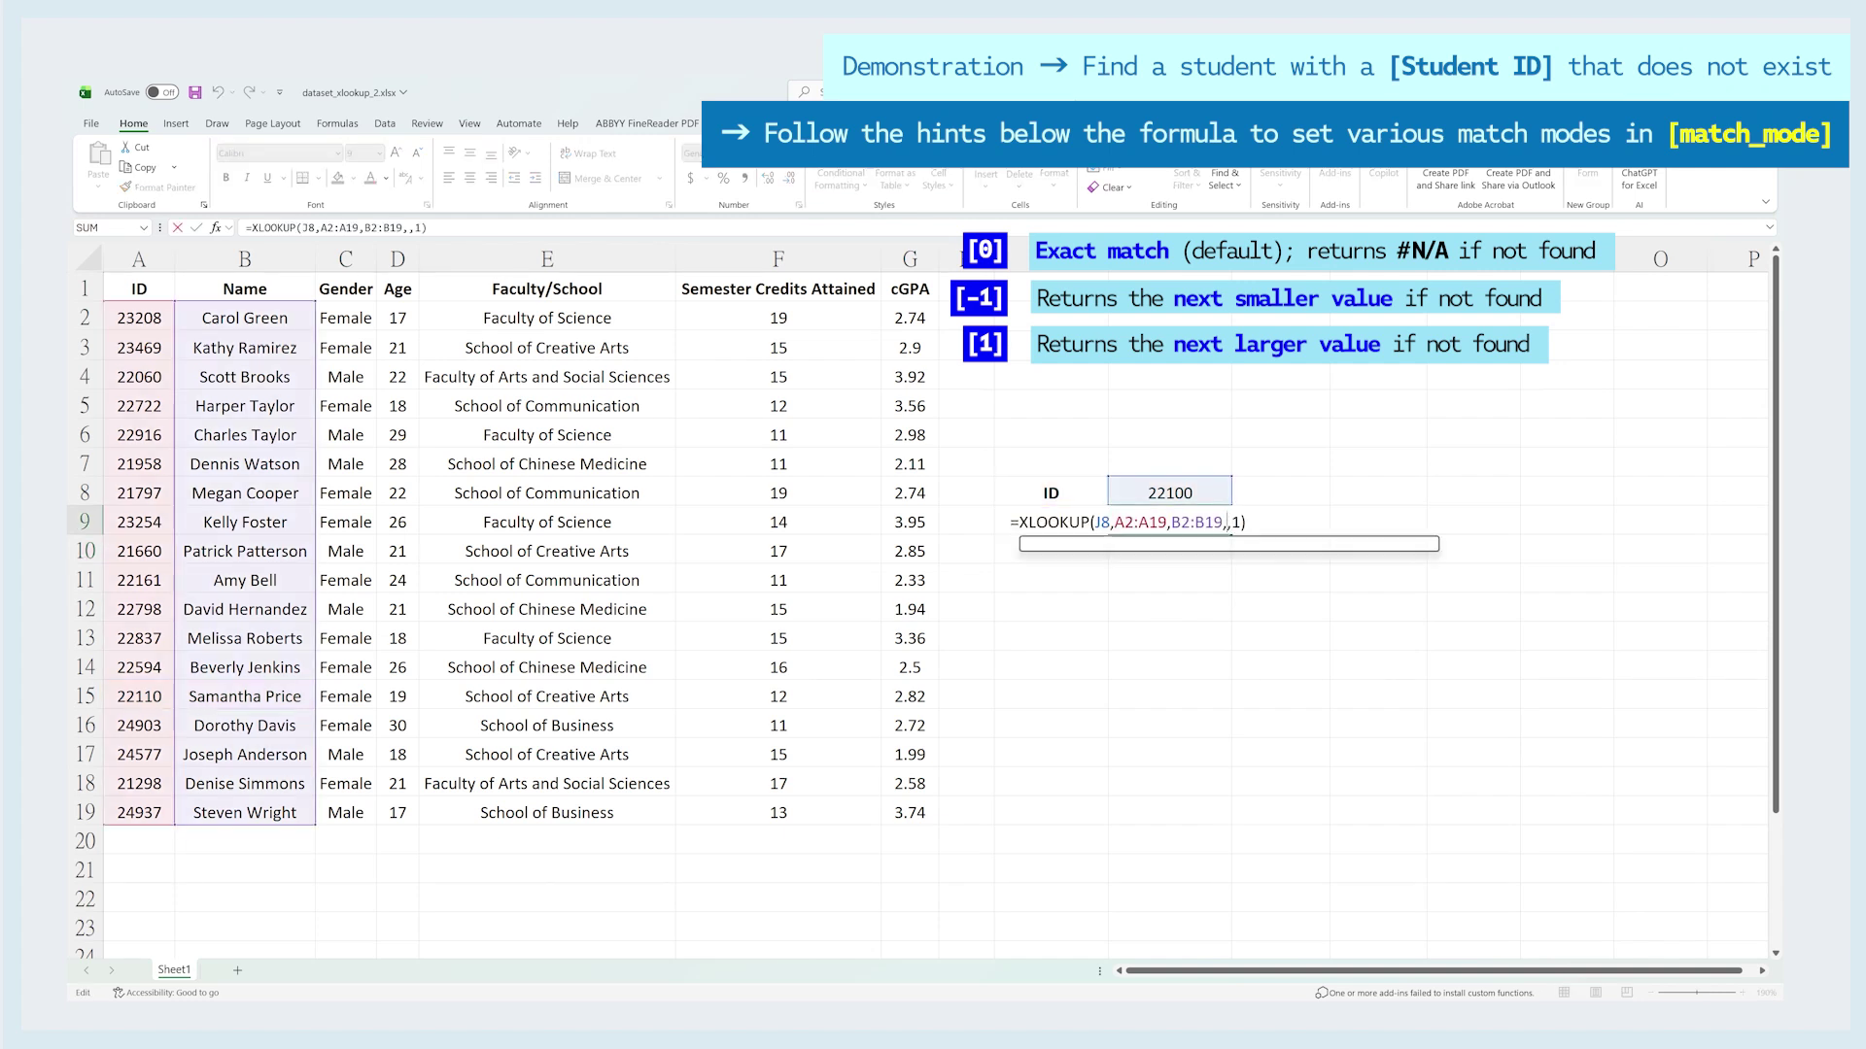
pyautogui.press('BackSpace')
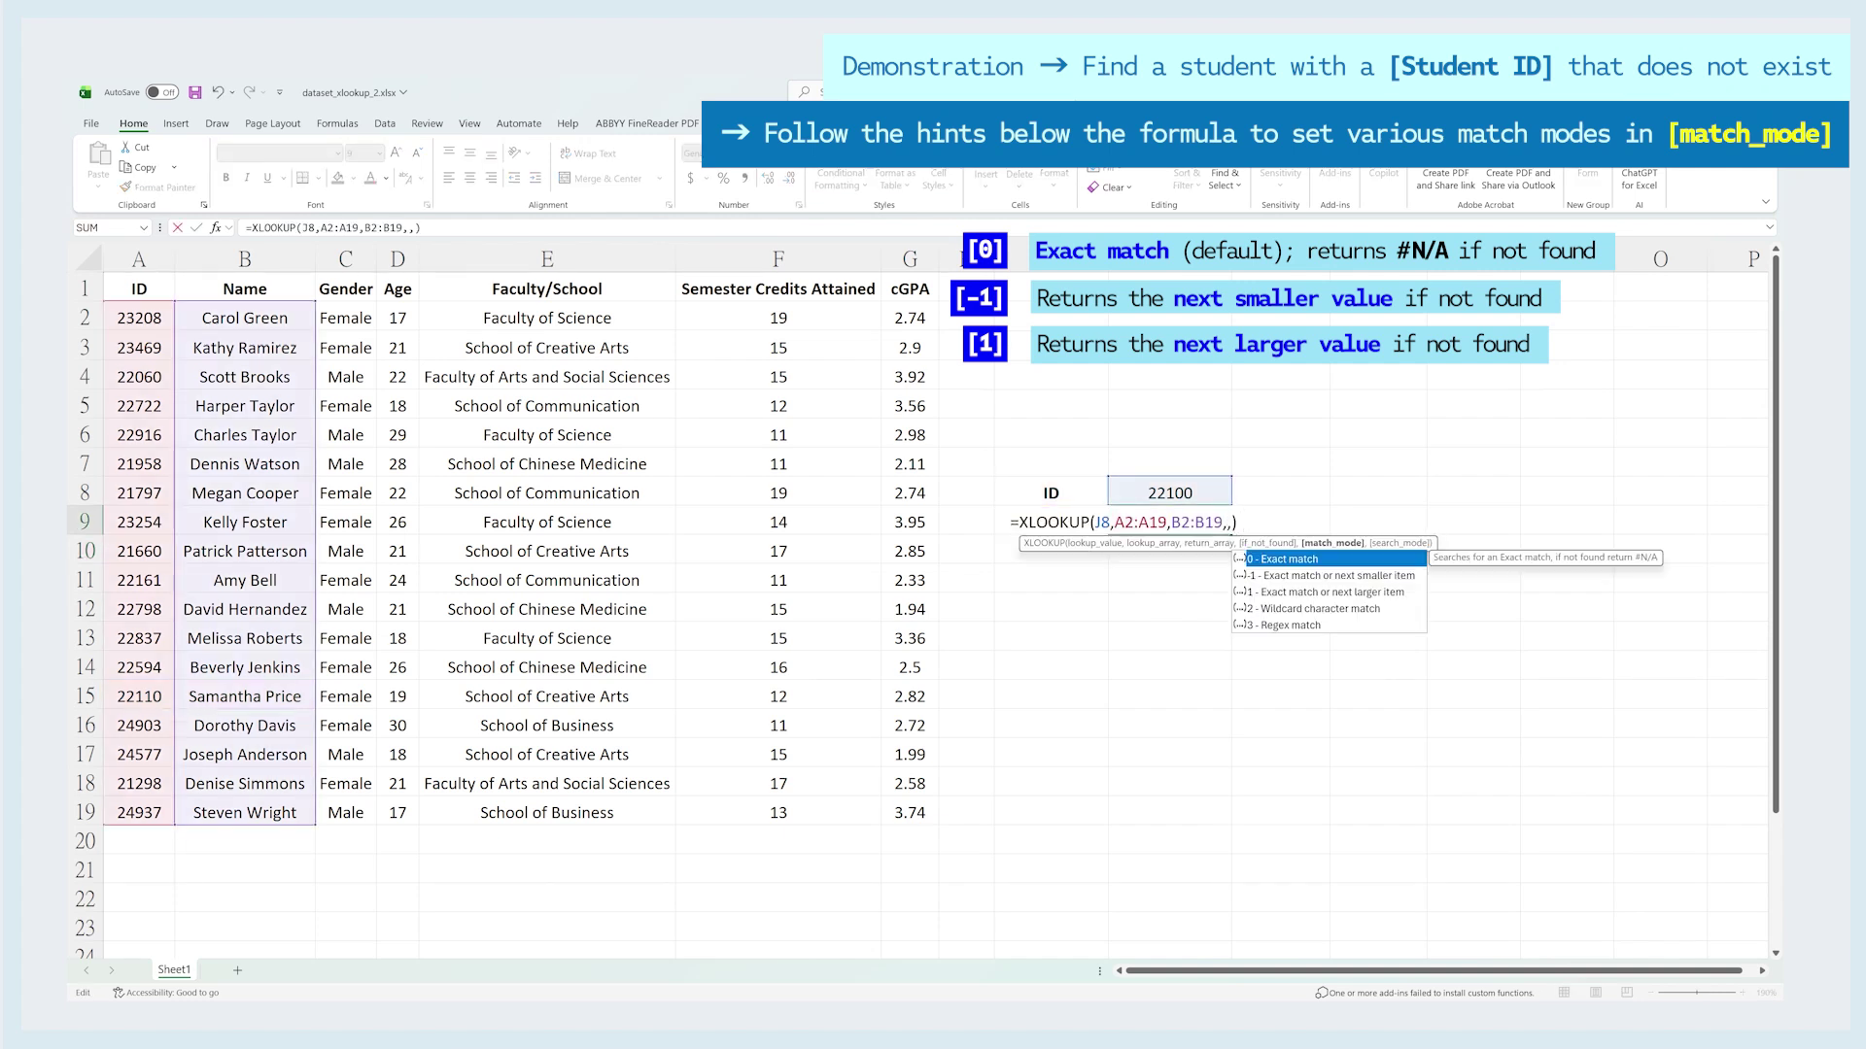
pyautogui.press('Down')
pyautogui.press('Down')
pyautogui.press('Down')
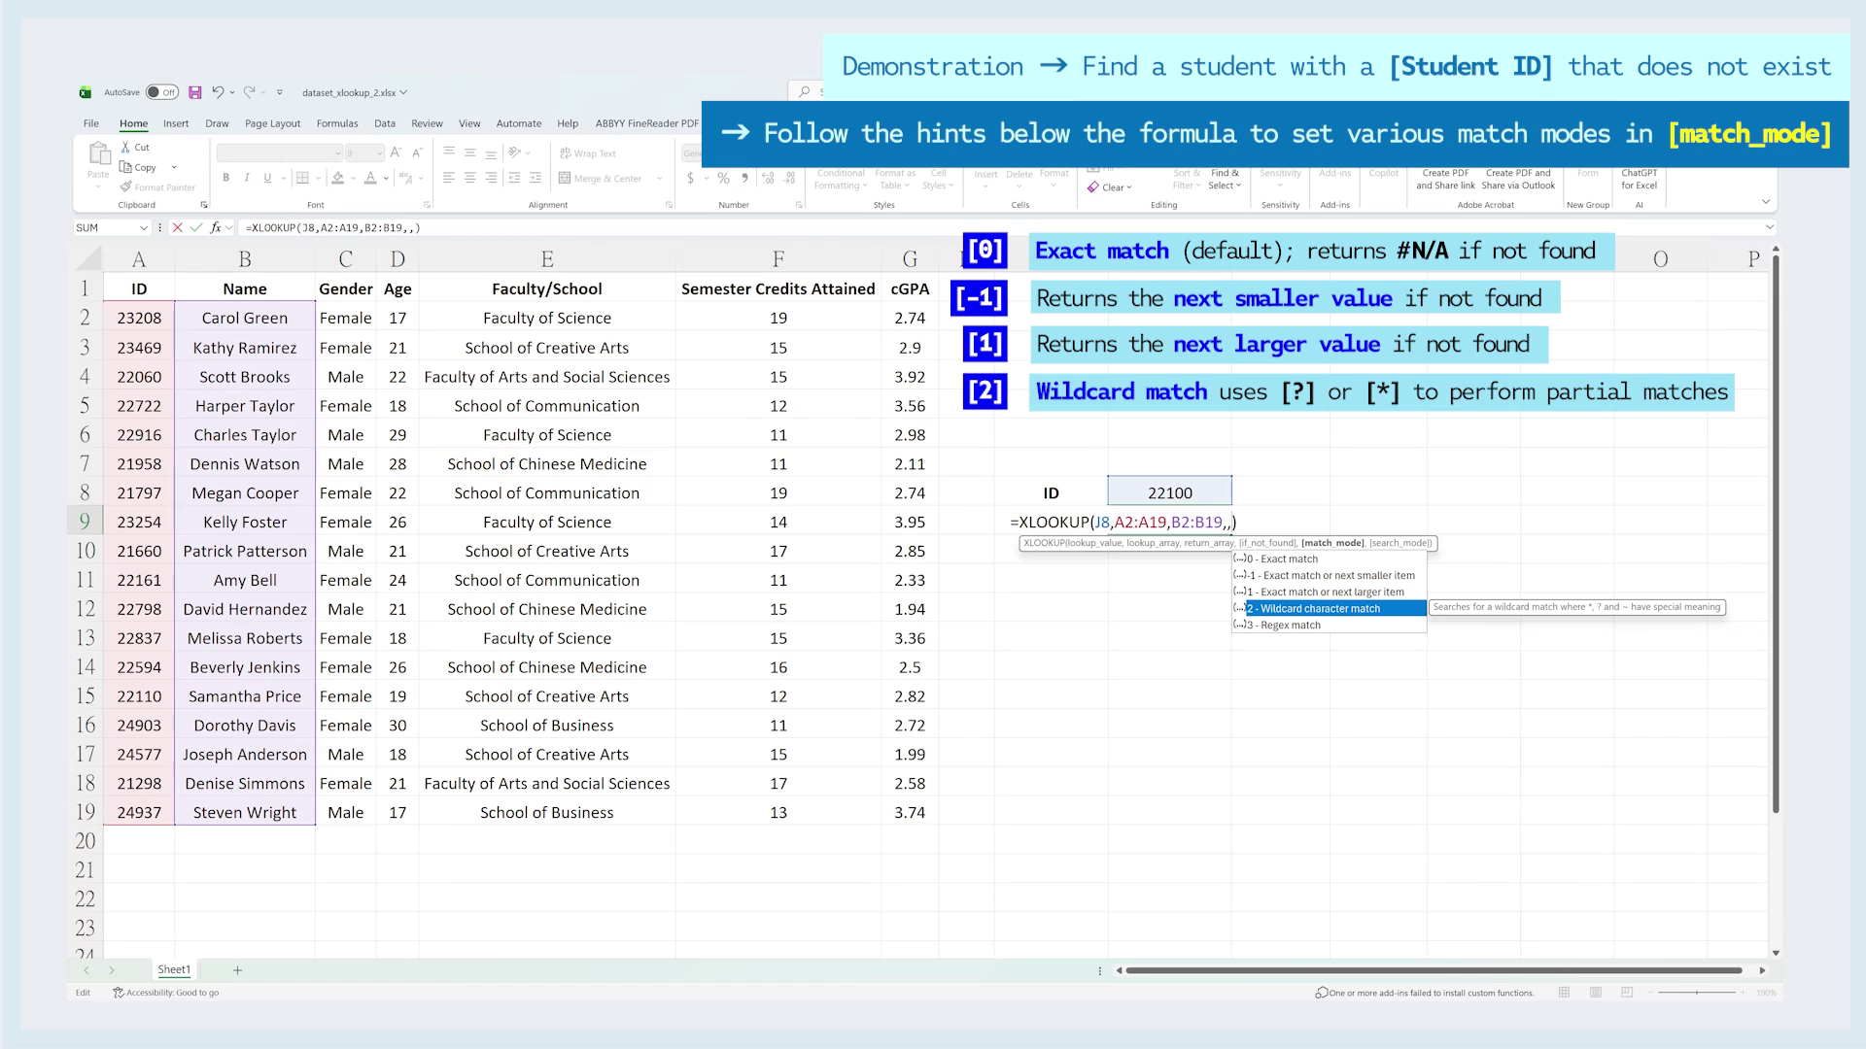
pyautogui.write('1')
pyautogui.hotkey('ctrl', 'Return')
# - Clear the student ID in J8 and the lookup formula in J9
pyautogui.click(1207, 499)
pyautogui.press('BackSpace')
pyautogui.press('Return')
pyautogui.press('Return')
pyautogui.press('Return')
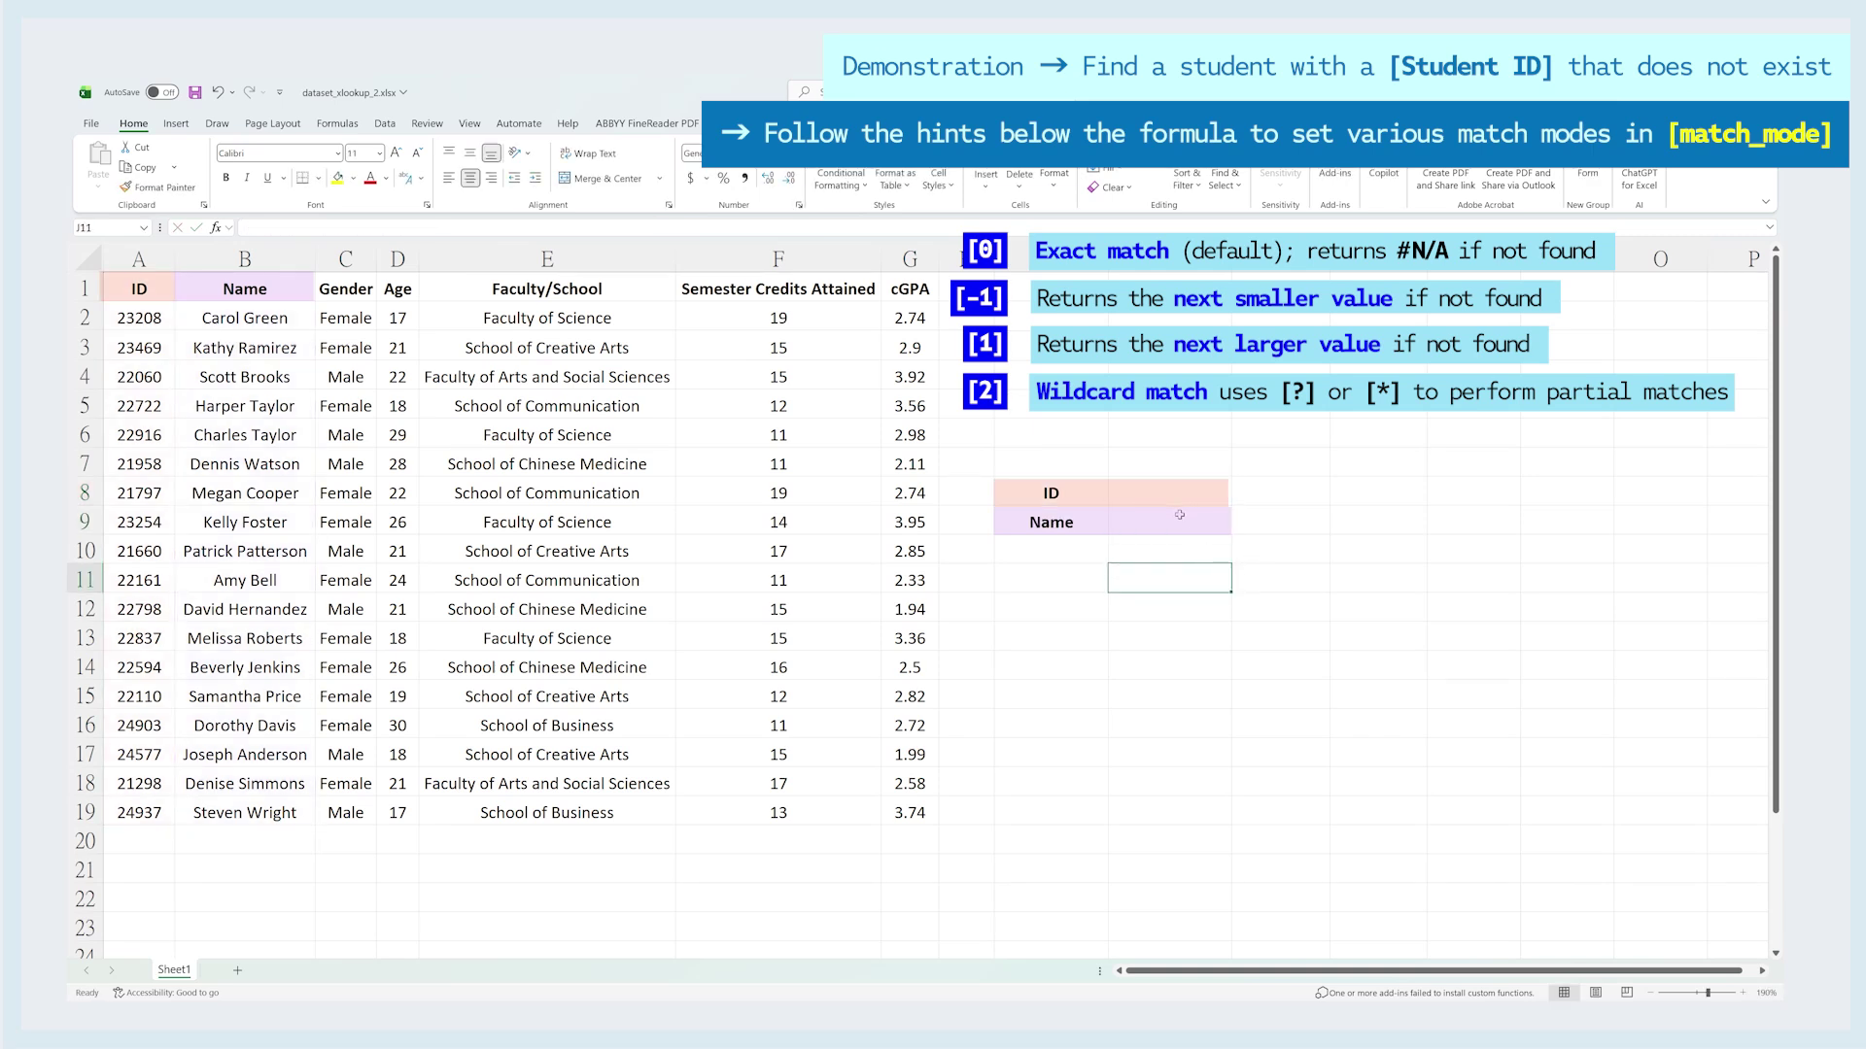
# - Copy the student name from B6 into cell J9
pyautogui.click(288, 431)
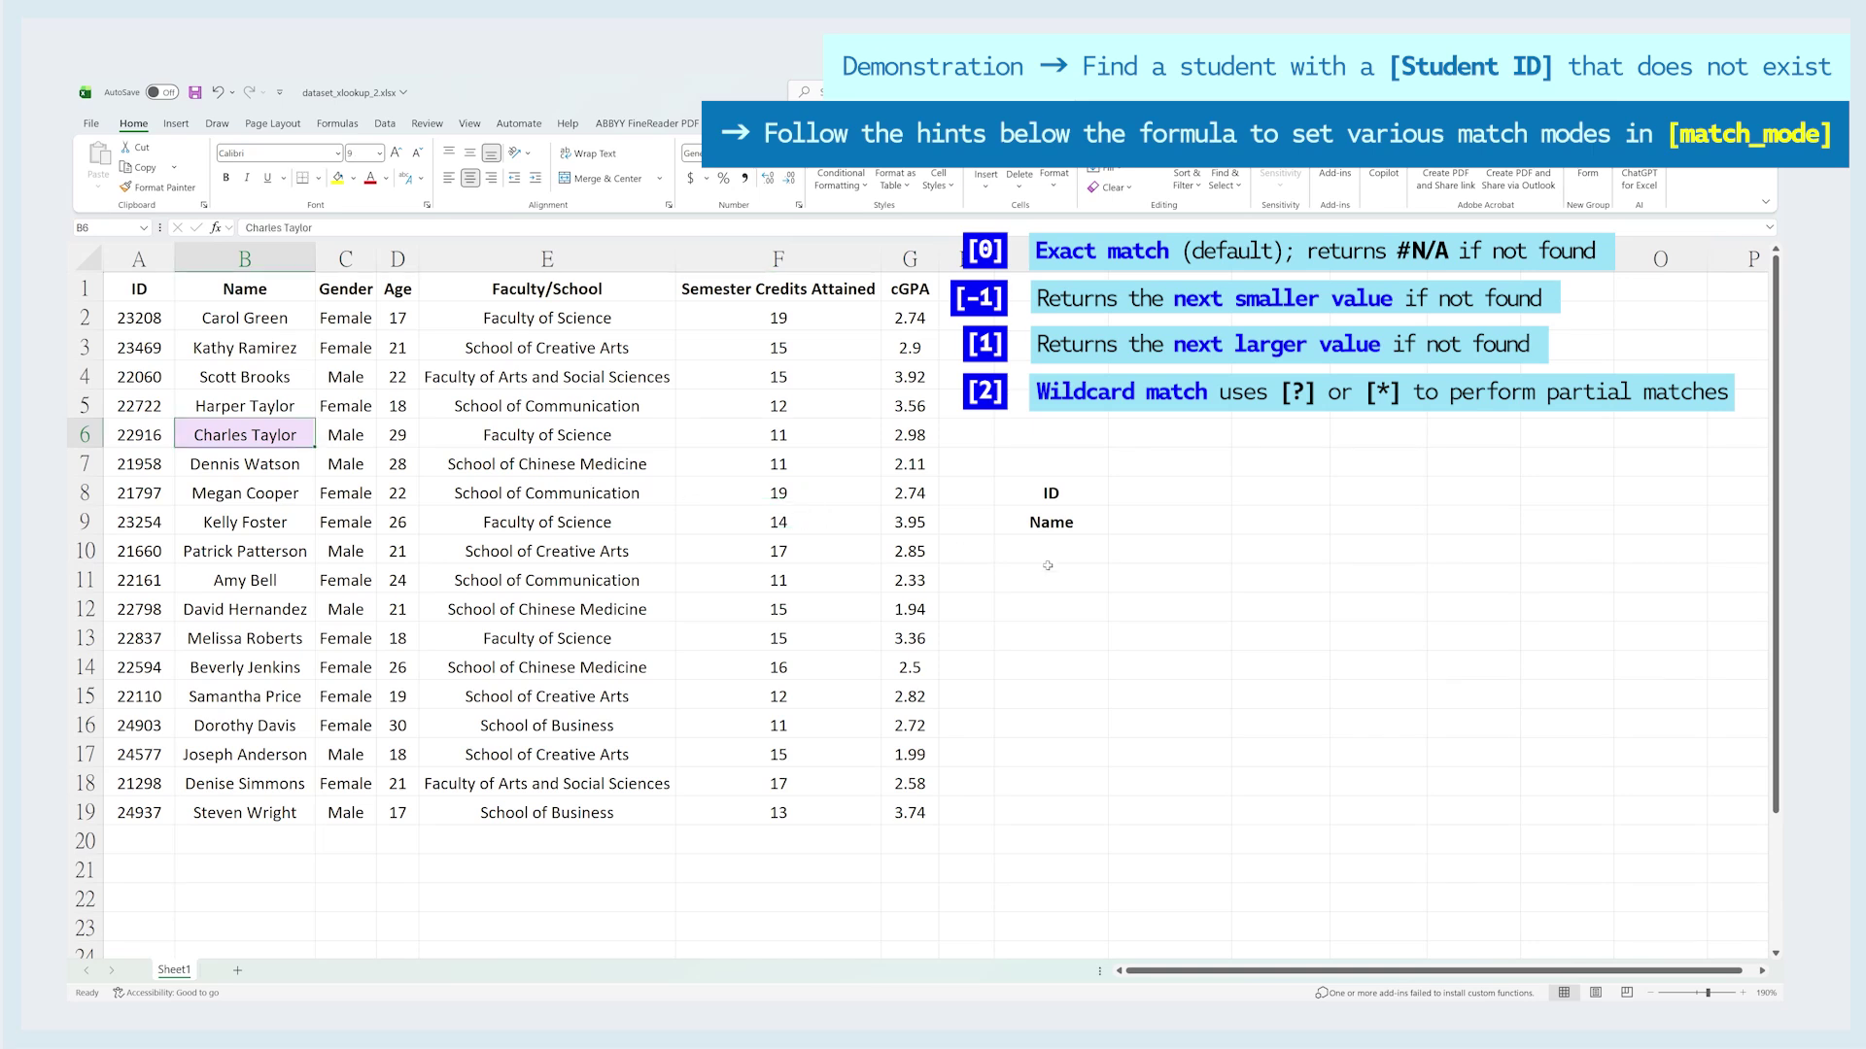
pyautogui.hotkey('ctrl', 'c')
pyautogui.click(1201, 533)
pyautogui.hotkey('ctrl', 'v')
# - Enter =XLOOKUP(J9,B2:B19,A2:A19) in J8 to look up the student ID from the name
pyautogui.click(1215, 485)
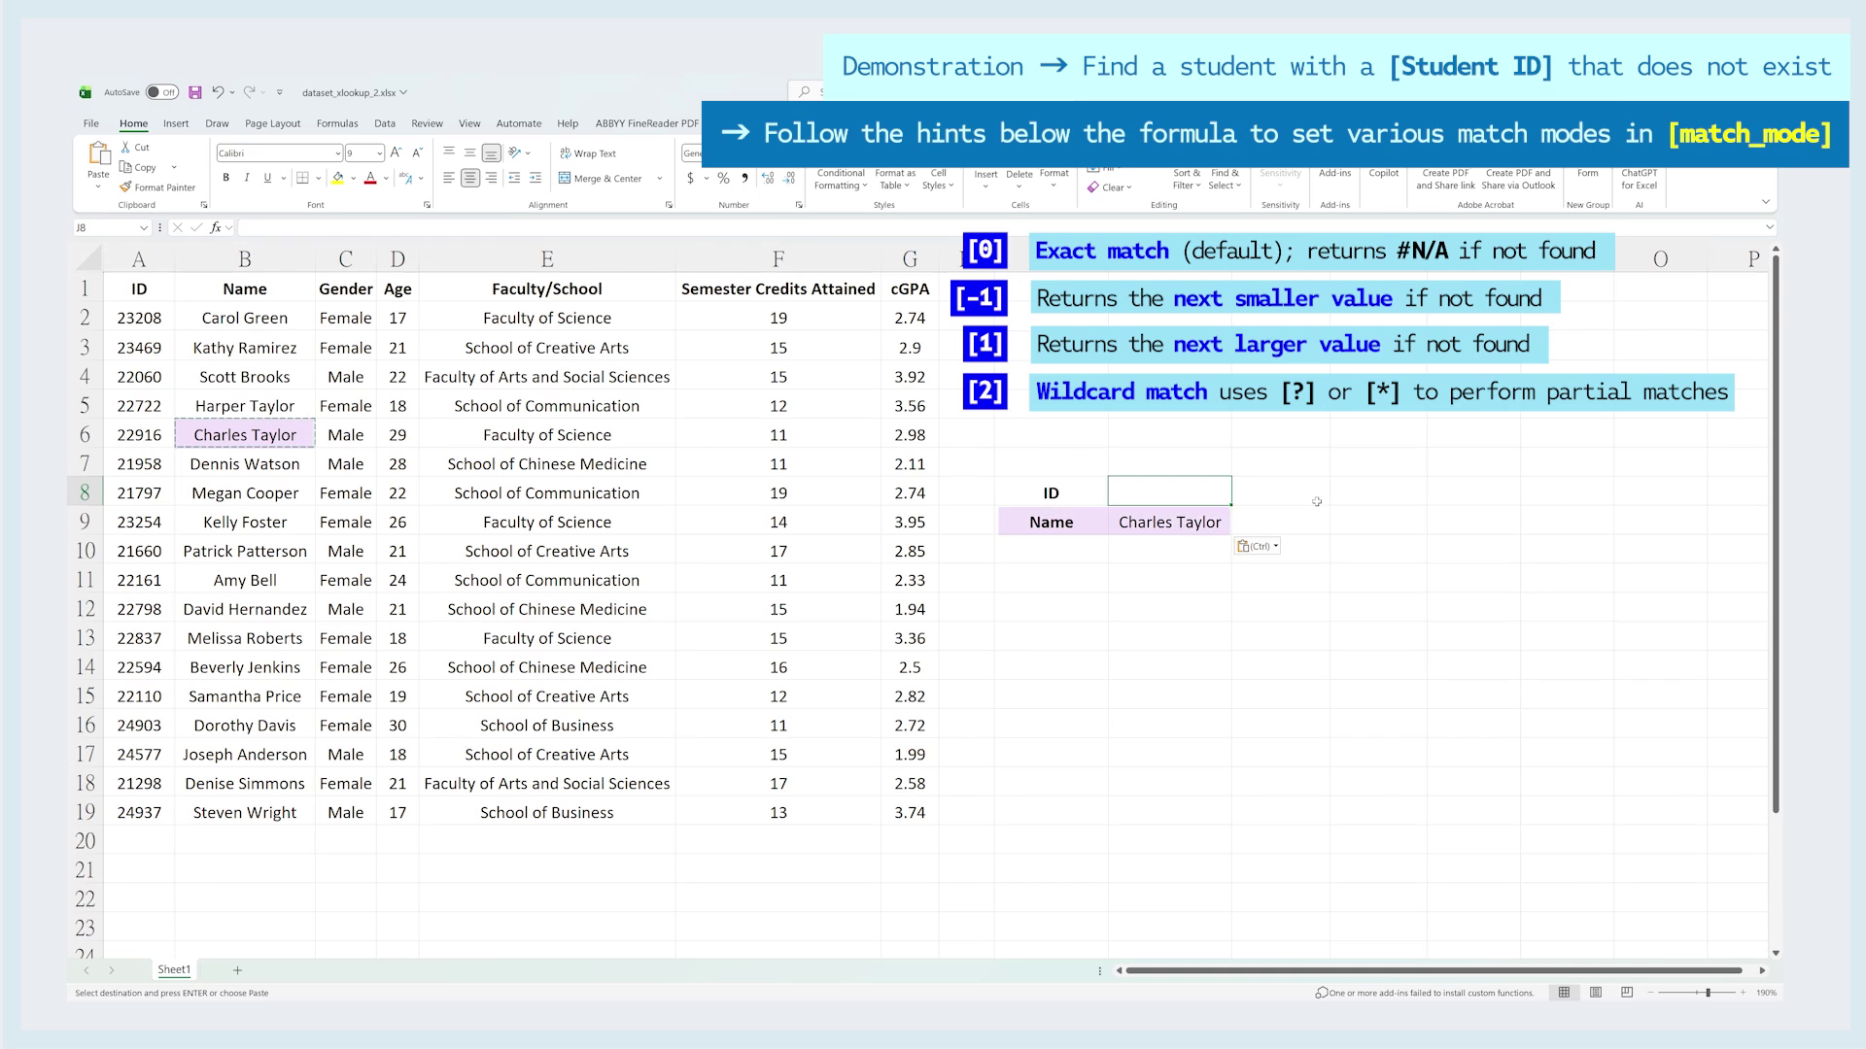
pyautogui.write('=XL')
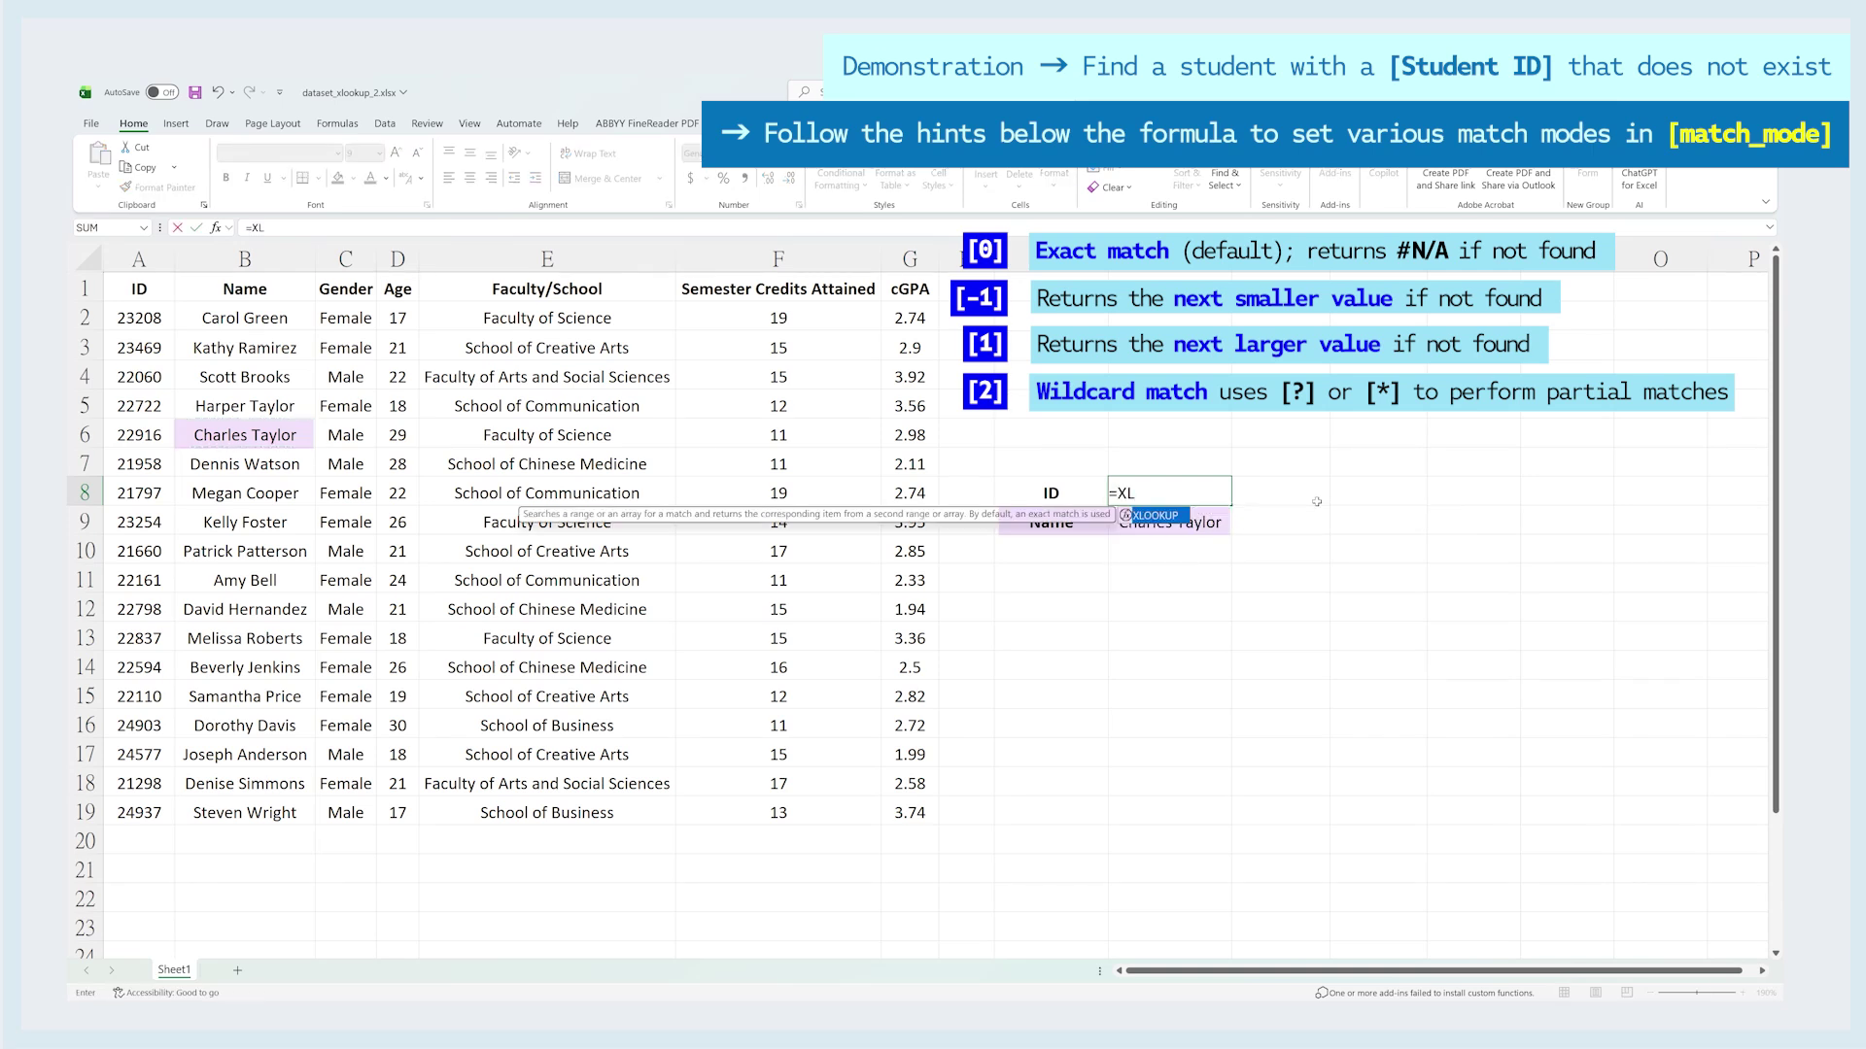
pyautogui.press('Tab')
pyautogui.click(1227, 529)
pyautogui.write(',')
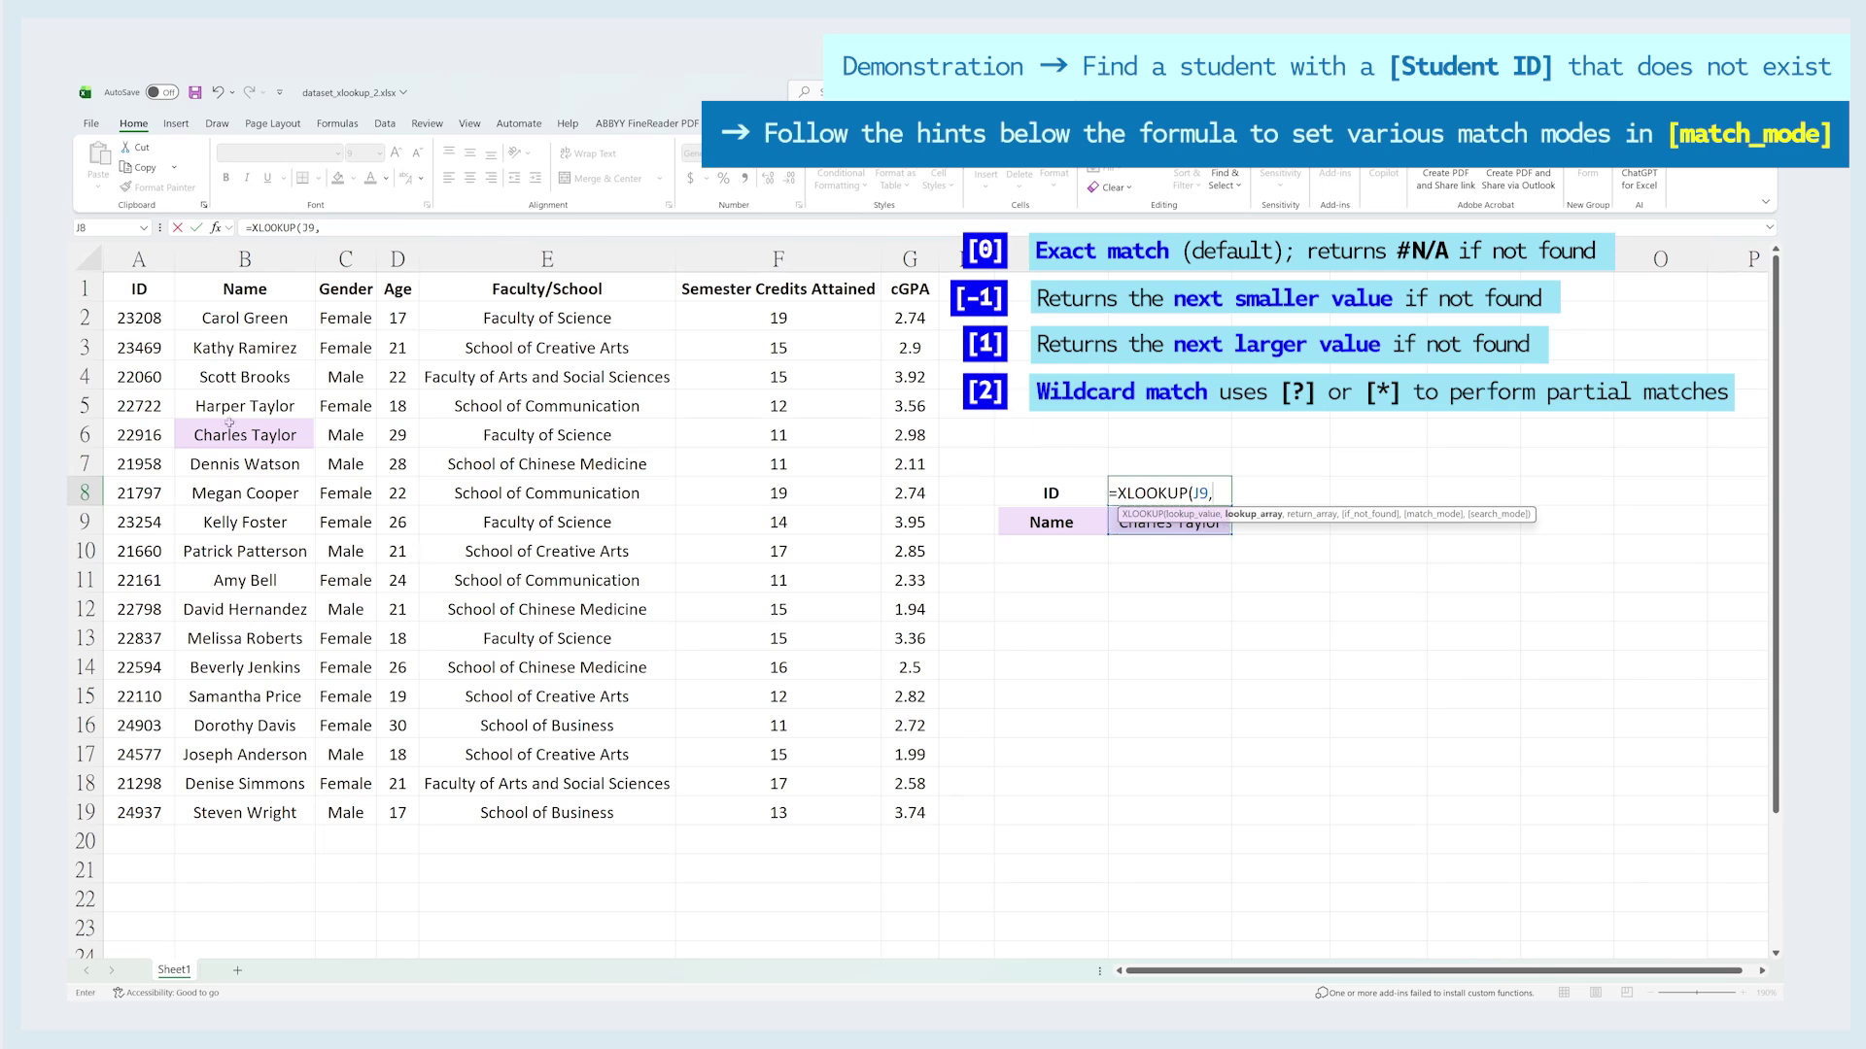
pyautogui.moveTo(235, 317); pyautogui.dragTo(244, 812)
pyautogui.write(',')
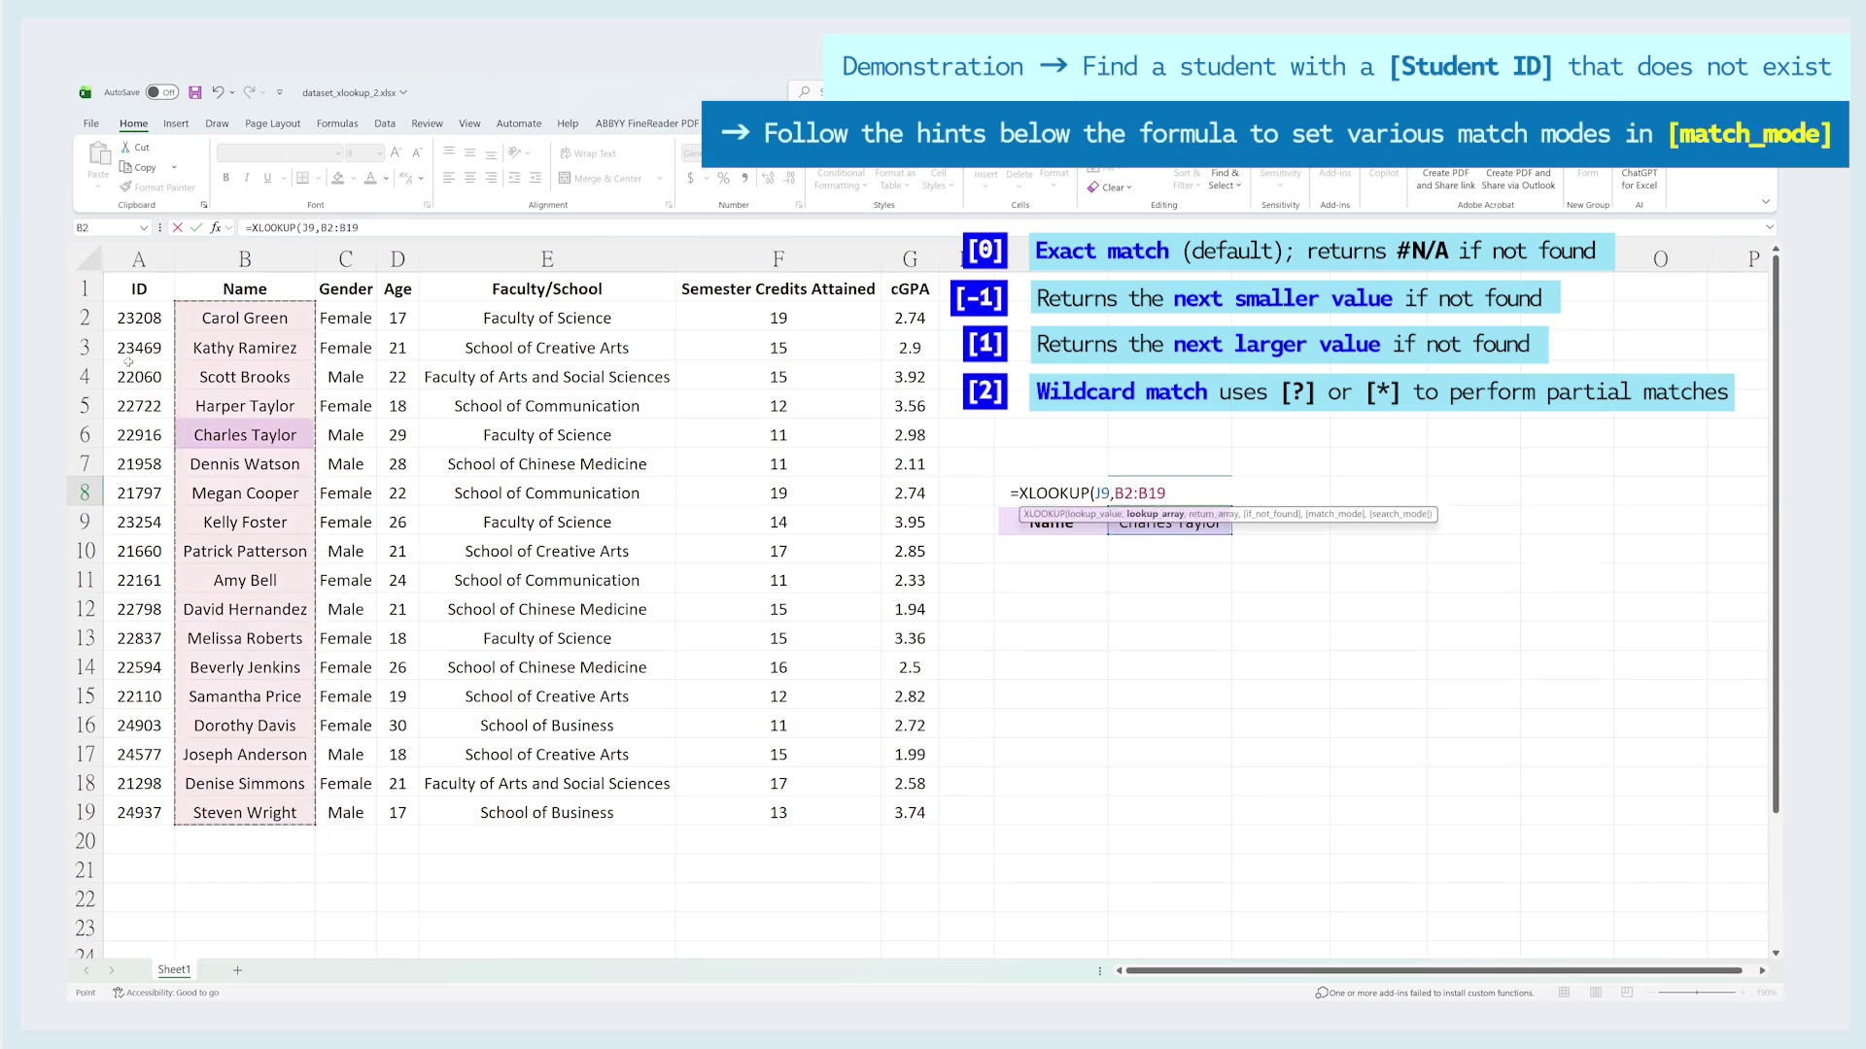
pyautogui.moveTo(138, 318); pyautogui.dragTo(139, 812)
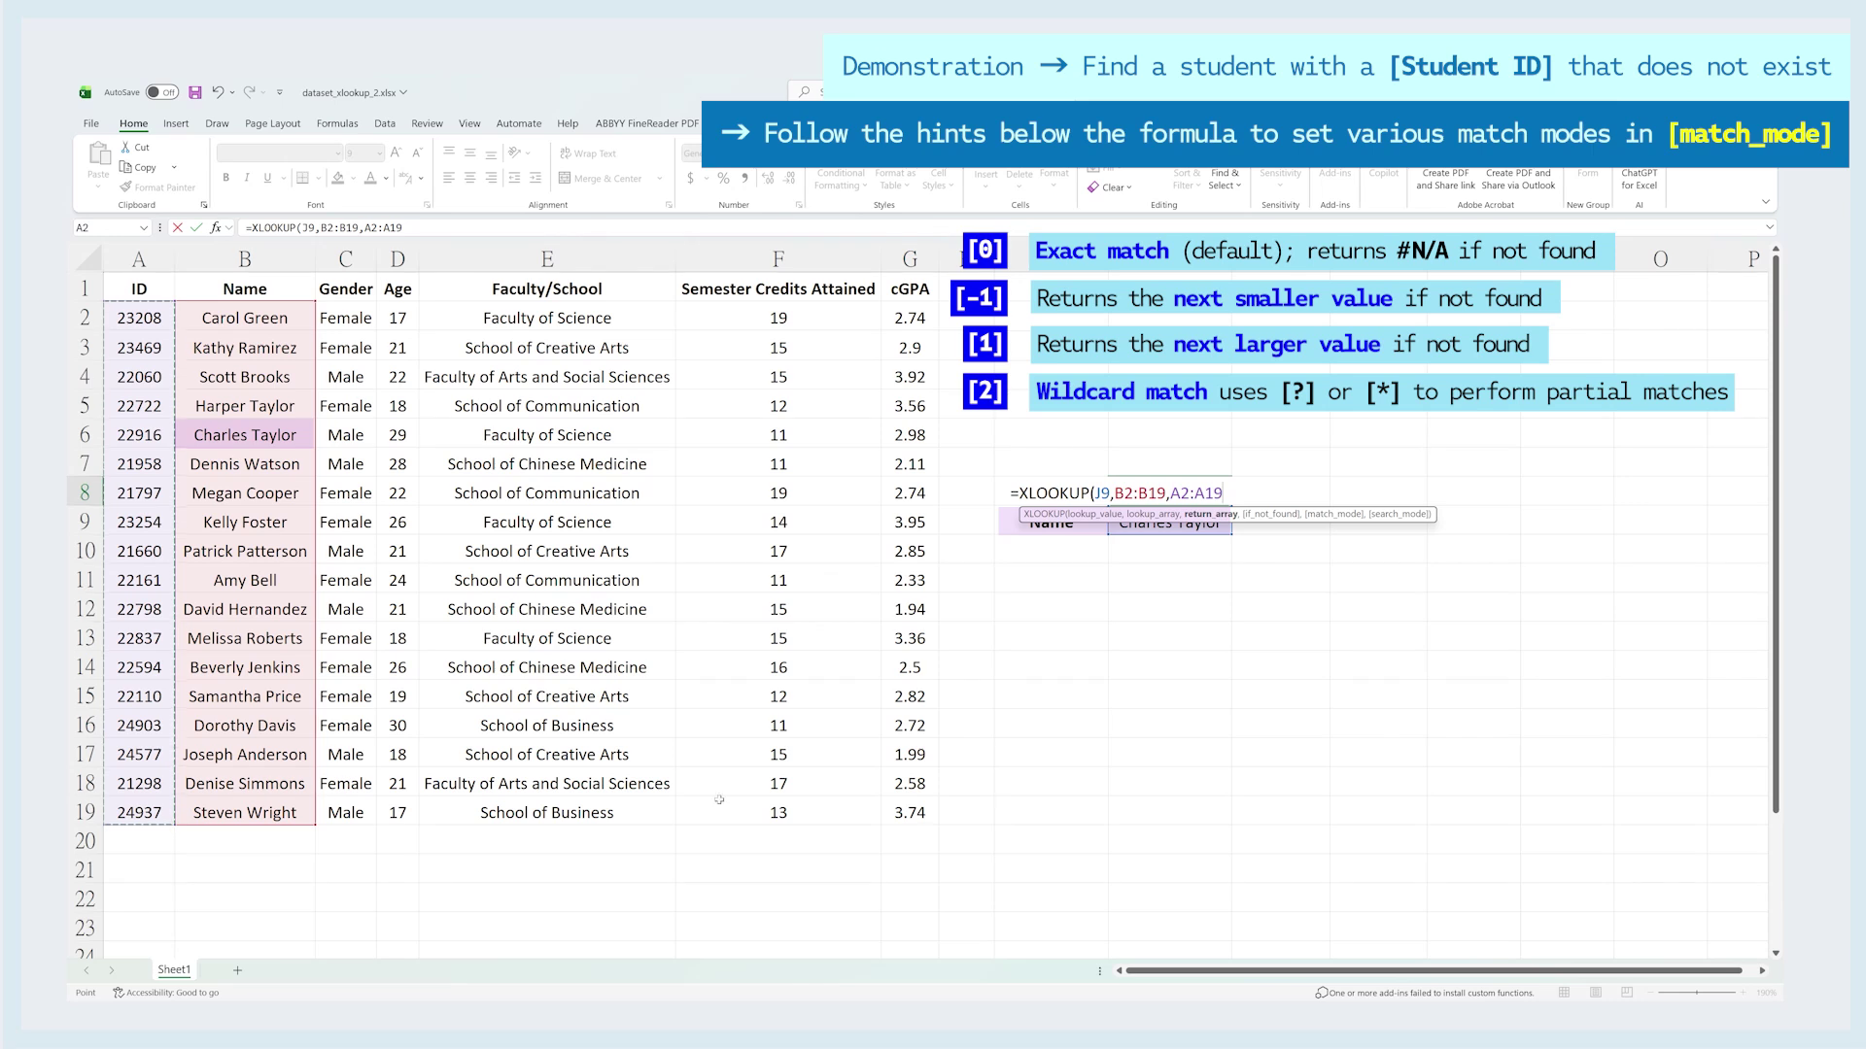
pyautogui.hotkey('ctrl', 'Return')
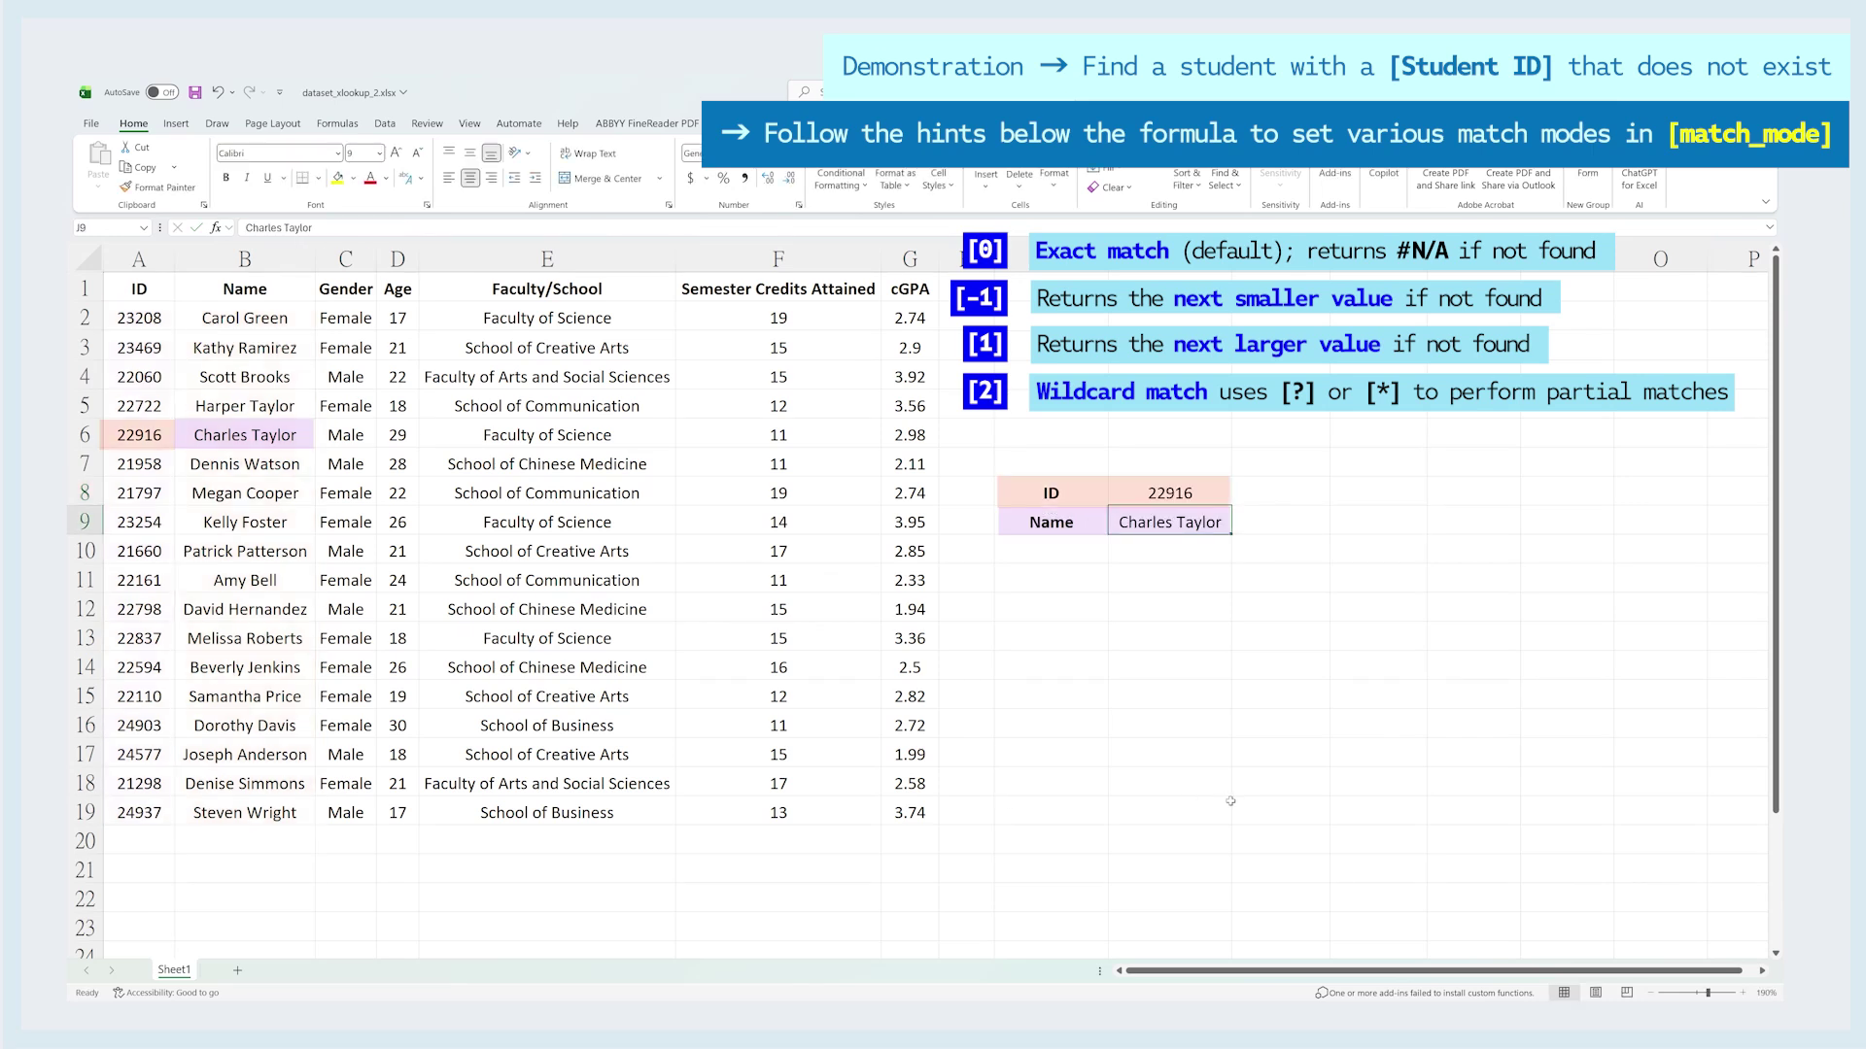
# - Remove the letters "ar" from the middle of the first name in J9
pyautogui.doubleClick(1158, 520)
pyautogui.press('BackSpace')
pyautogui.press('BackSpace')
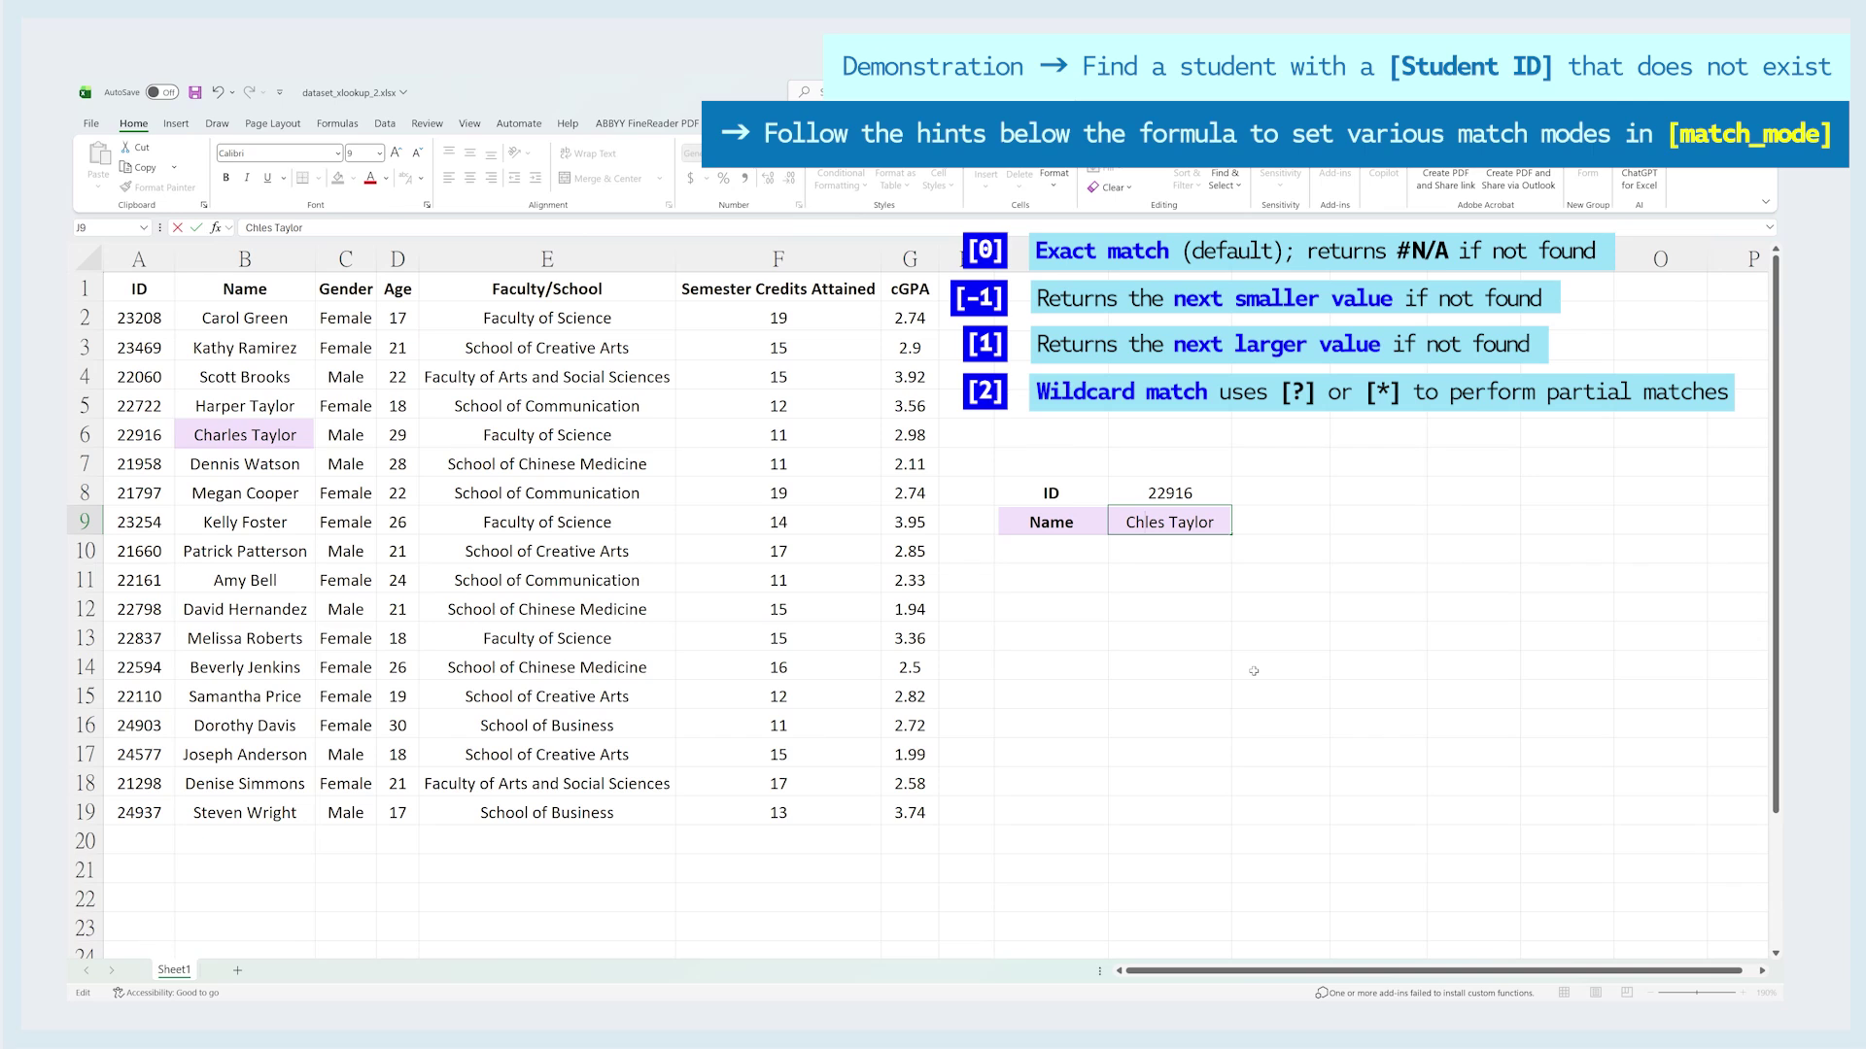
pyautogui.press('Return')
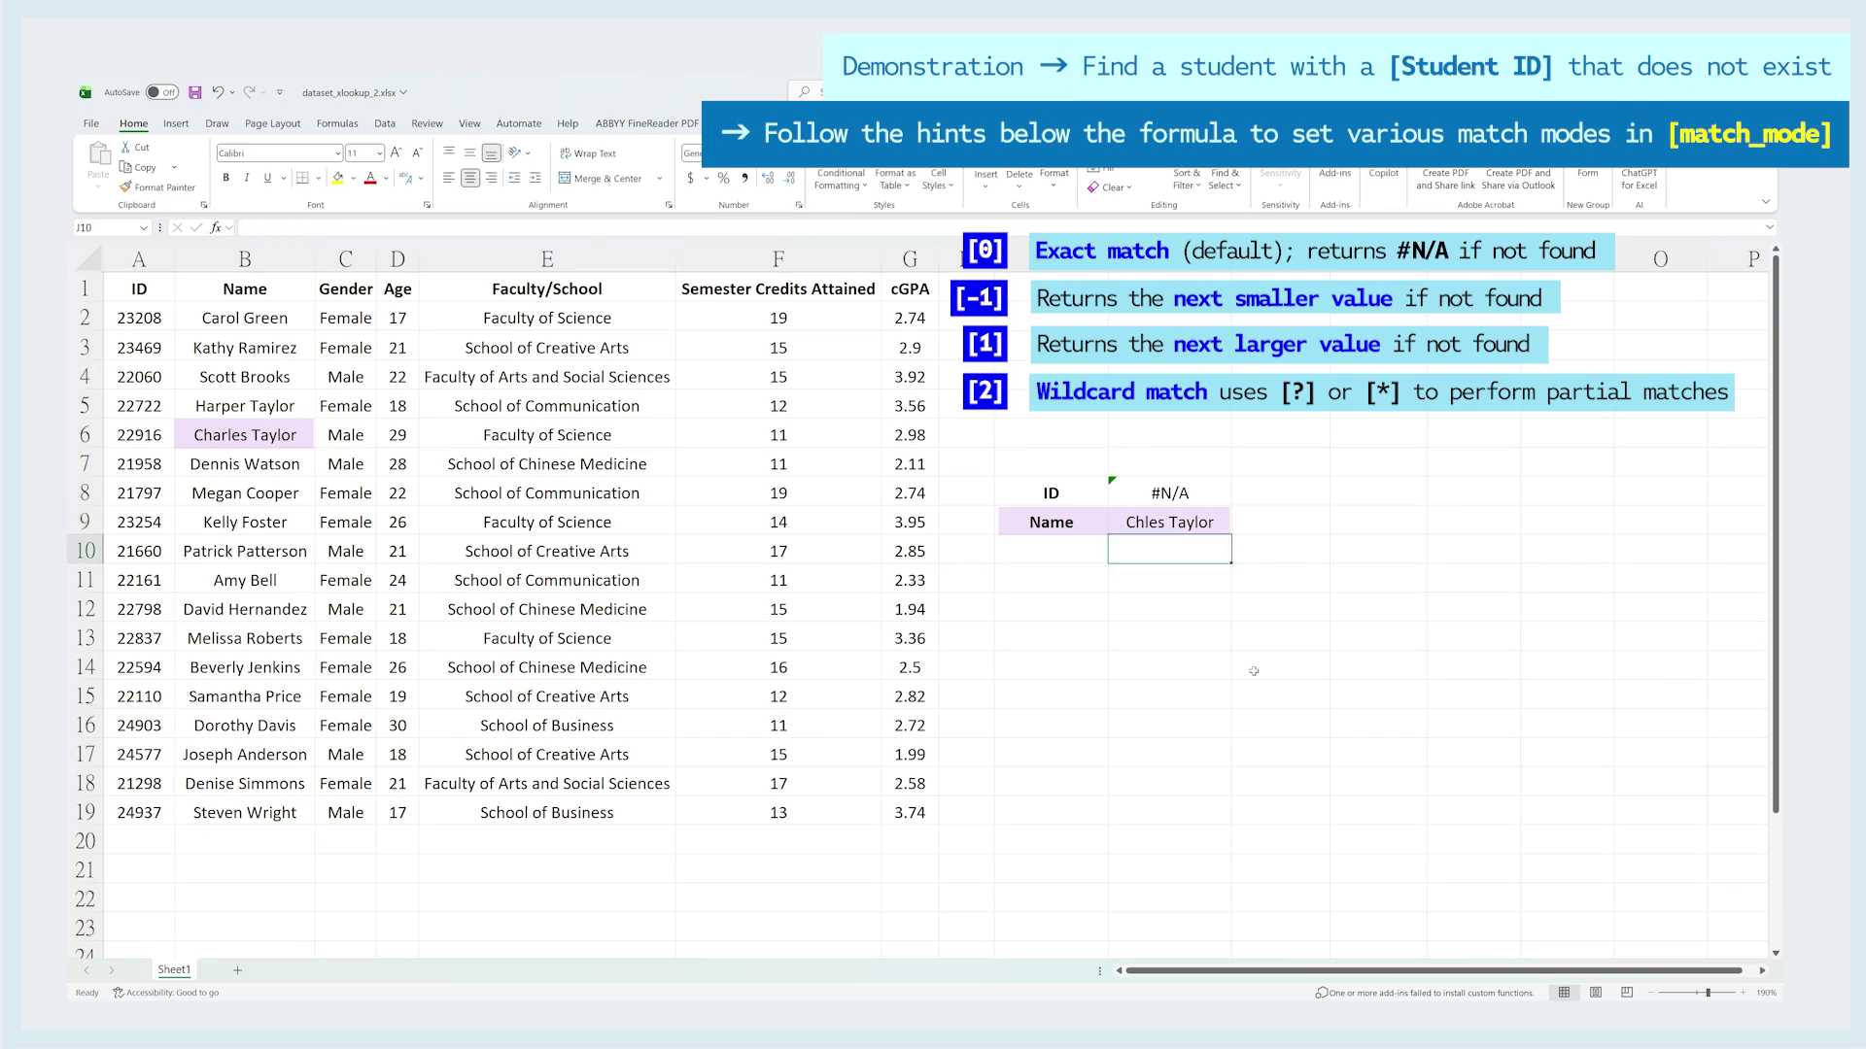
# - Add match mode 2, wildcard character match, to the XLOOKUP formula in J8, leaving the if_not_found argument blank
pyautogui.click(1228, 489)
pyautogui.doubleClick(1228, 488)
pyautogui.write(',,')
pyautogui.press('Down')
pyautogui.press('Down')
pyautogui.press('Down')
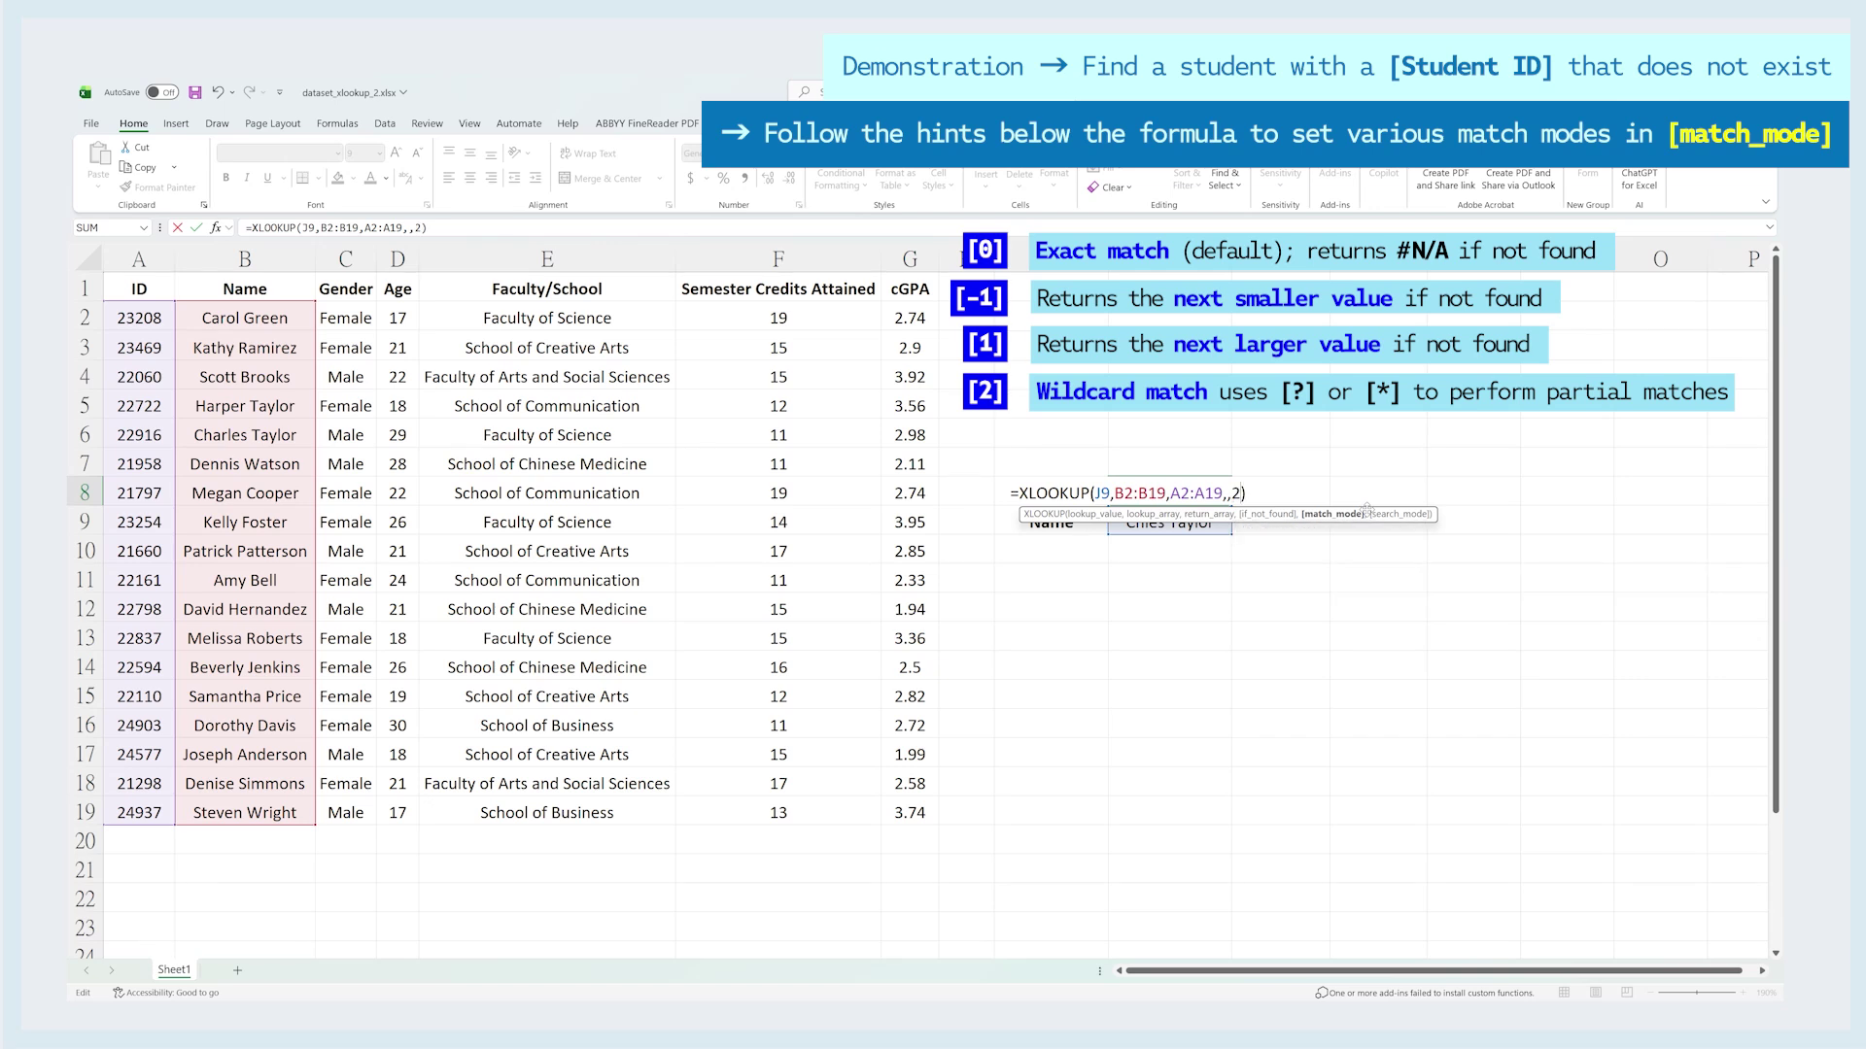
pyautogui.press('Return')
# - Insert the wildcards ?? in place of the two missing letters of the first name in J9
pyautogui.doubleClick(1146, 522)
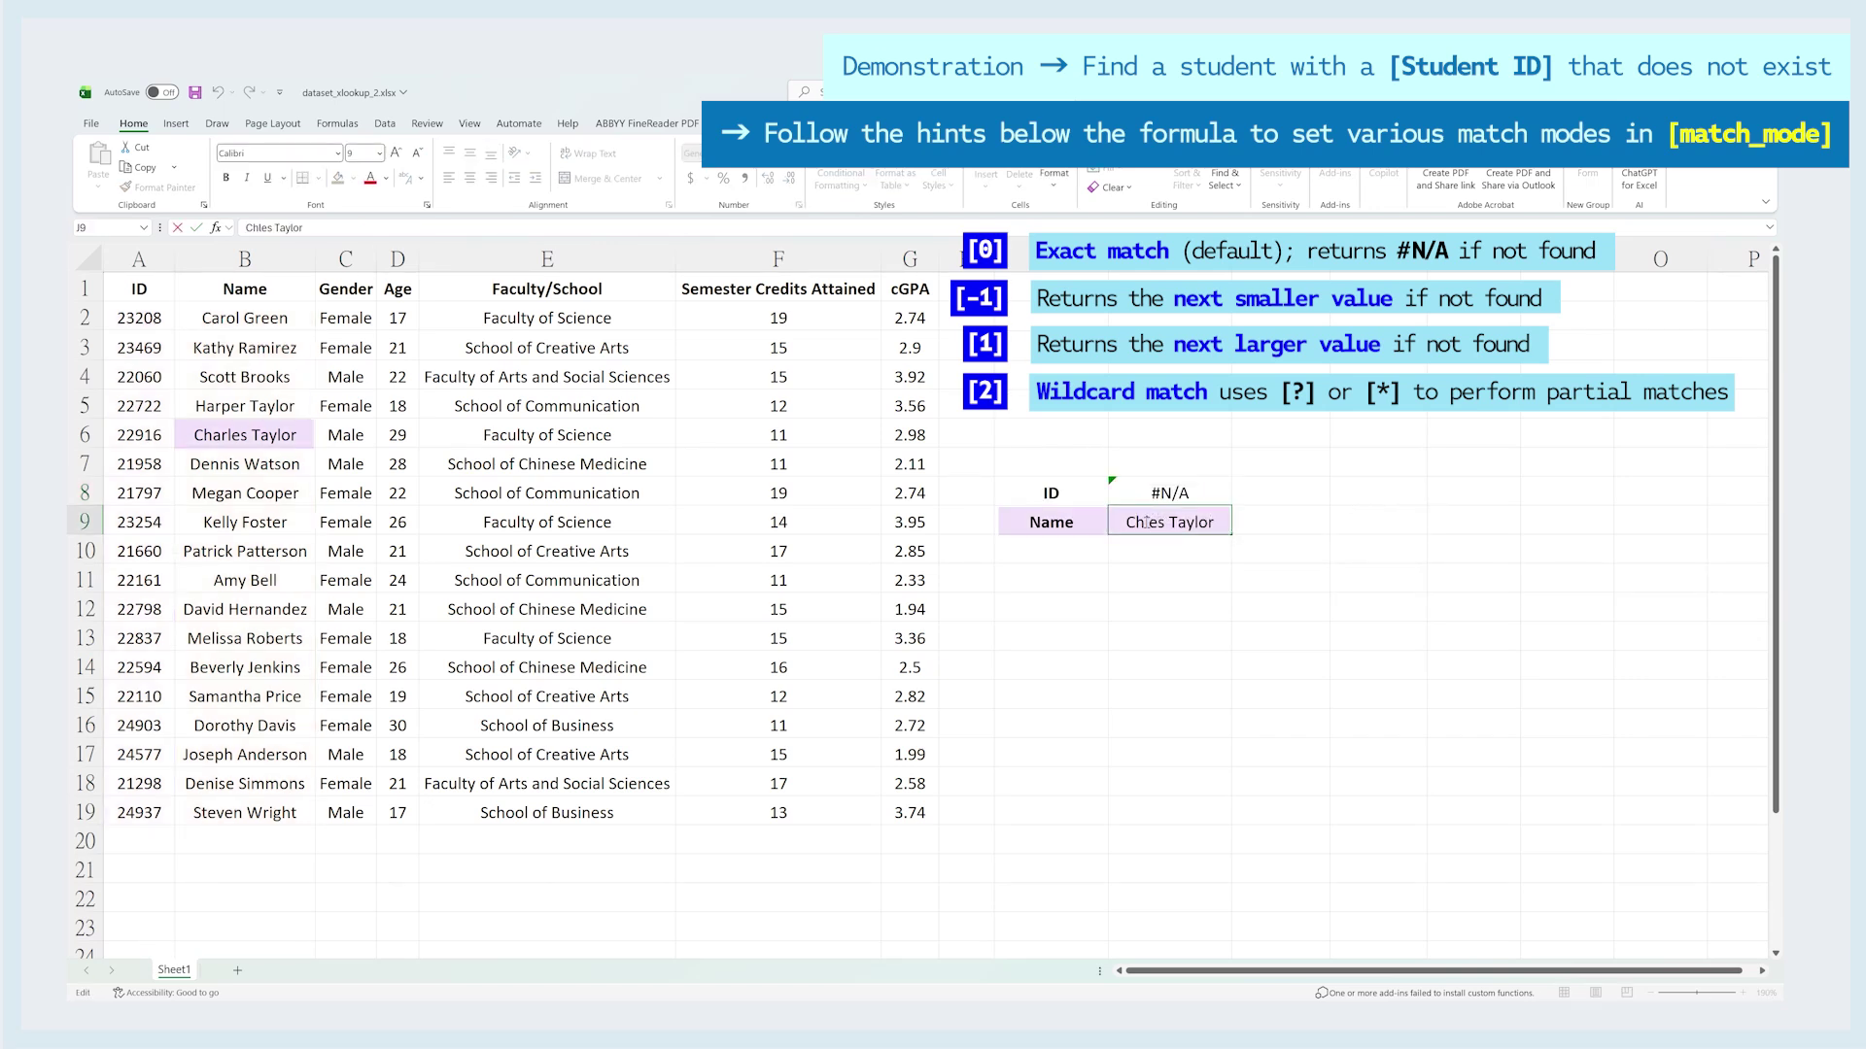
pyautogui.write('??')
pyautogui.press('Return')
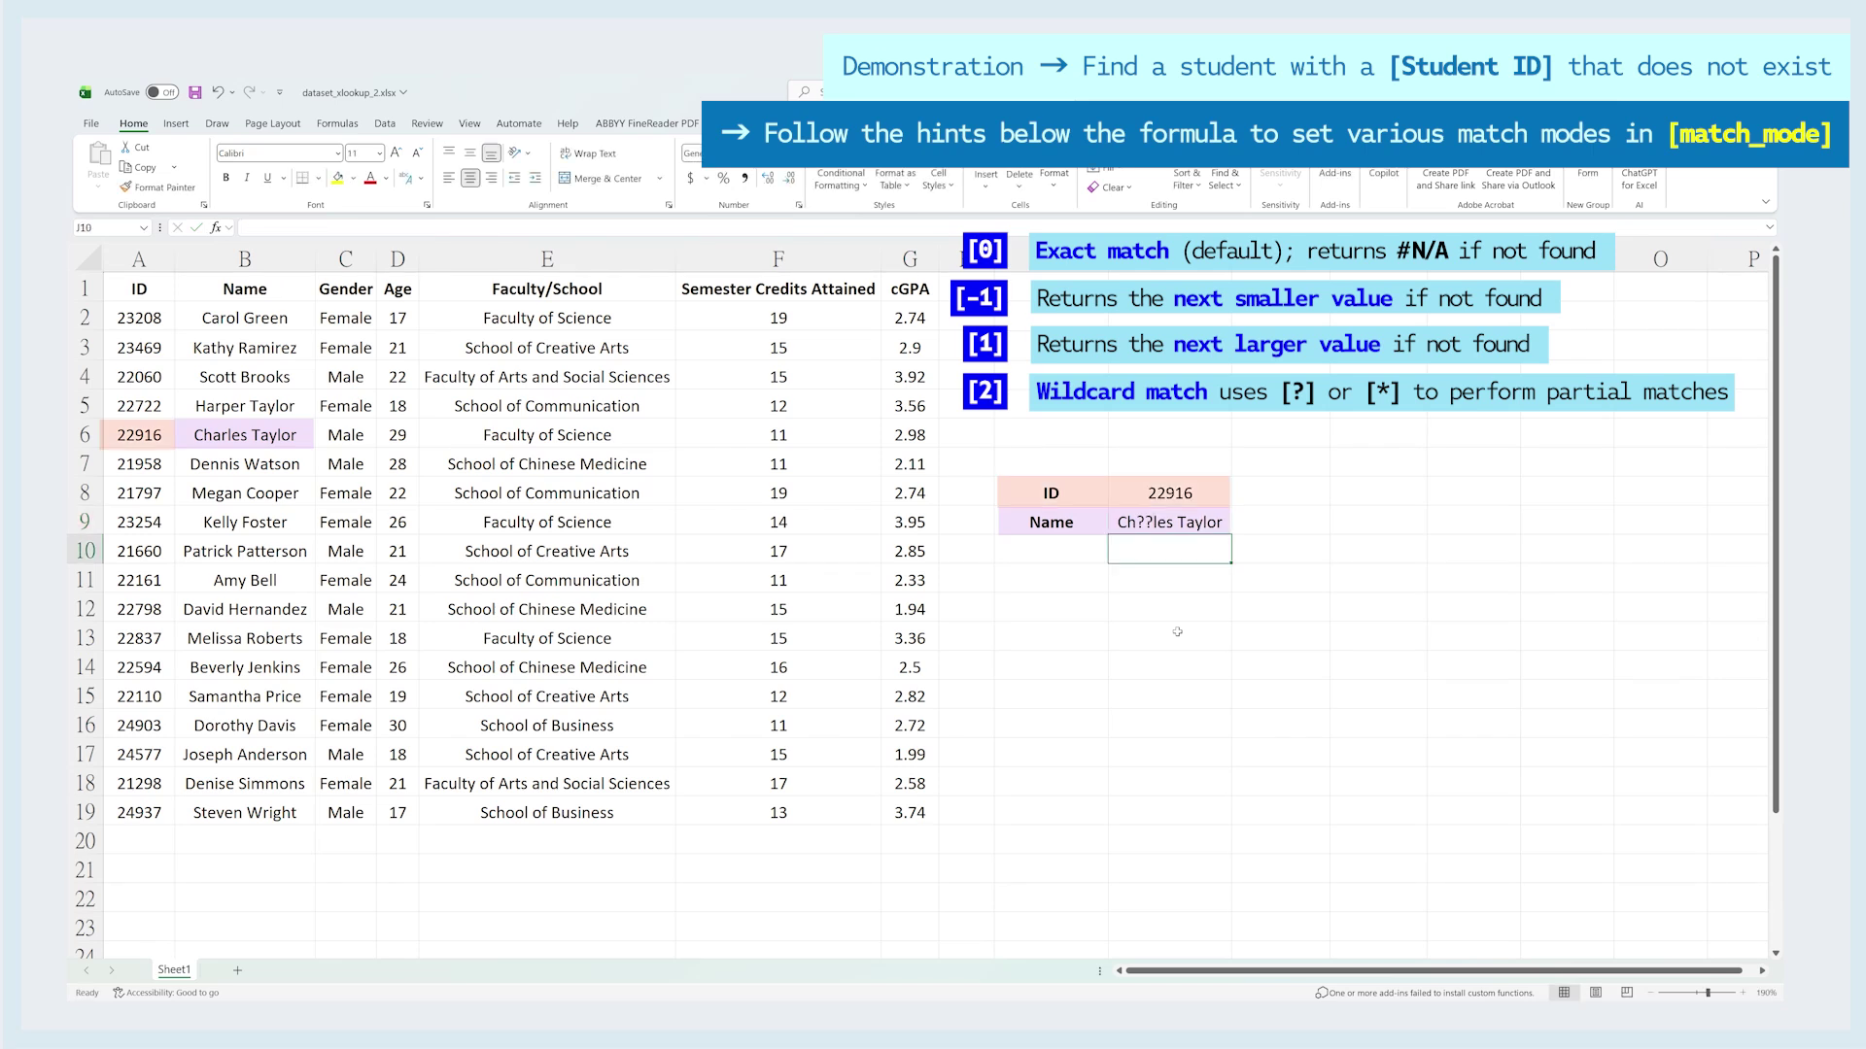
# - Replace the last name in J9 with the wildcard *, keeping the first name with its ?? wildcards
pyautogui.doubleClick(1212, 523)
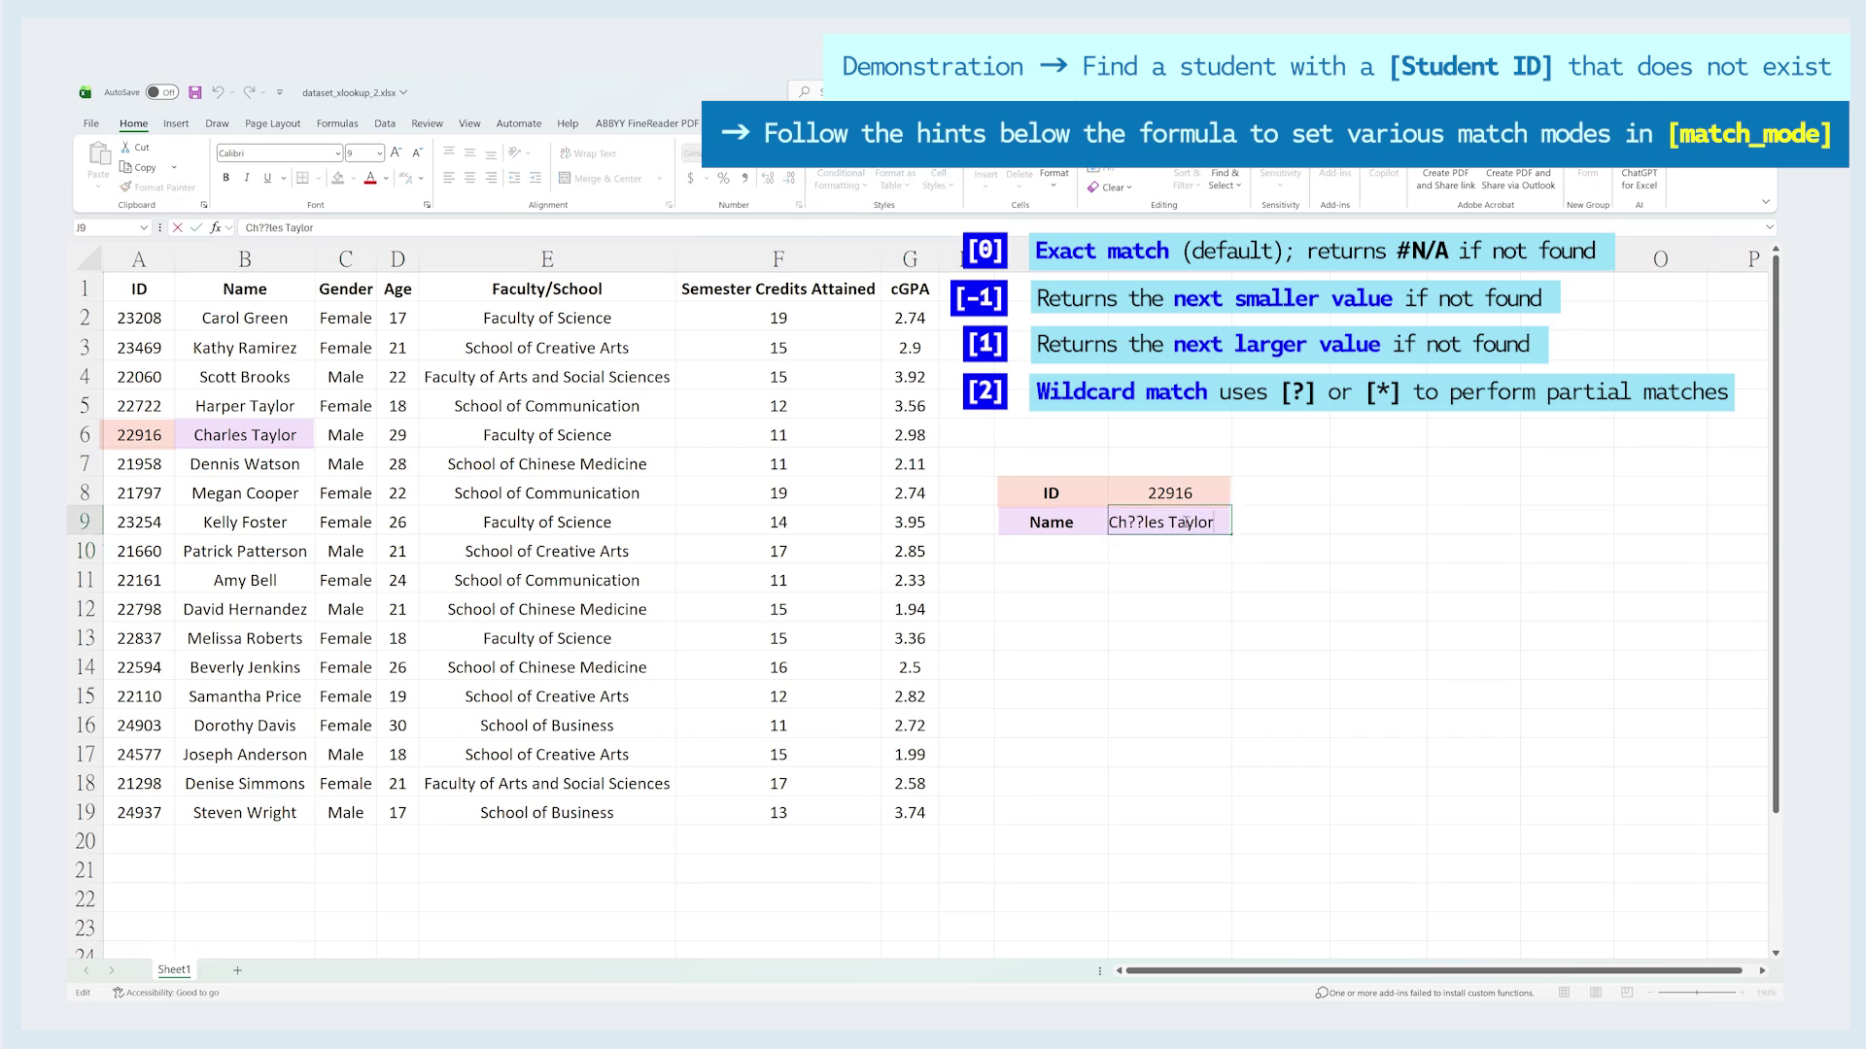
pyautogui.moveTo(1172, 522); pyautogui.dragTo(1213, 522)
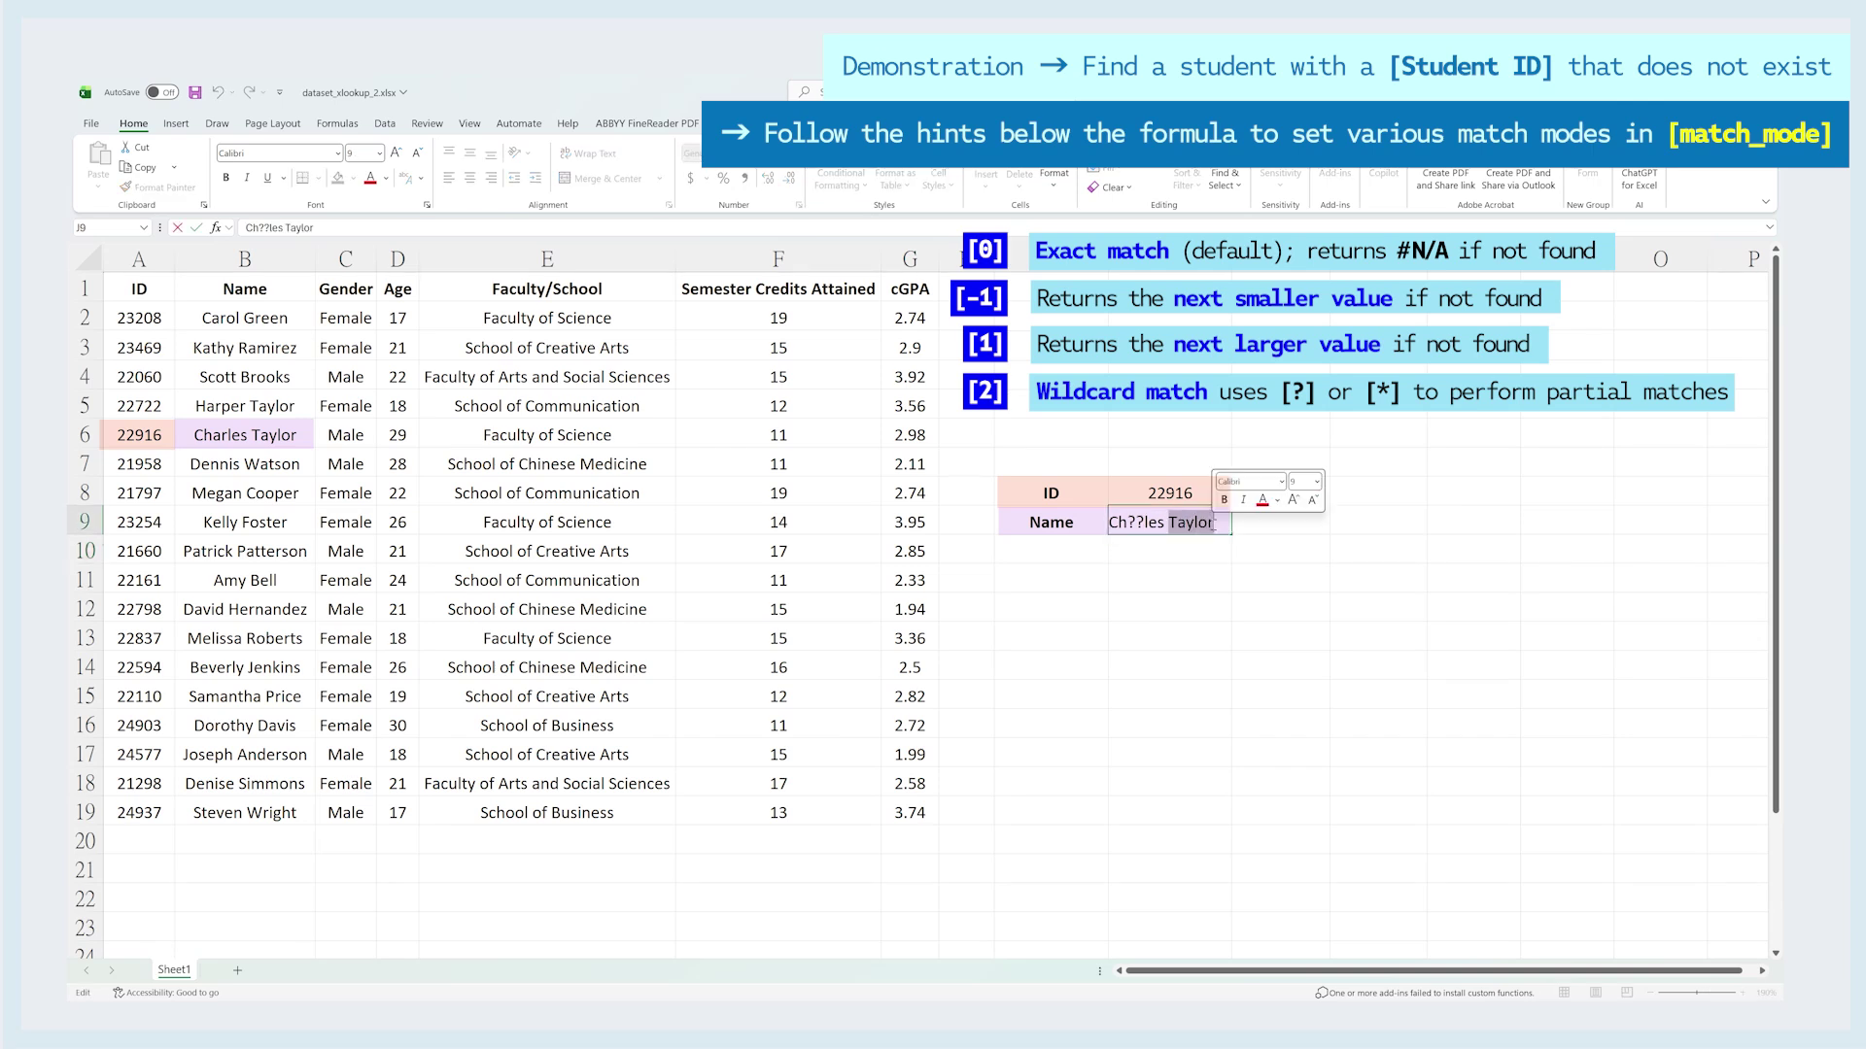
pyautogui.write('*')
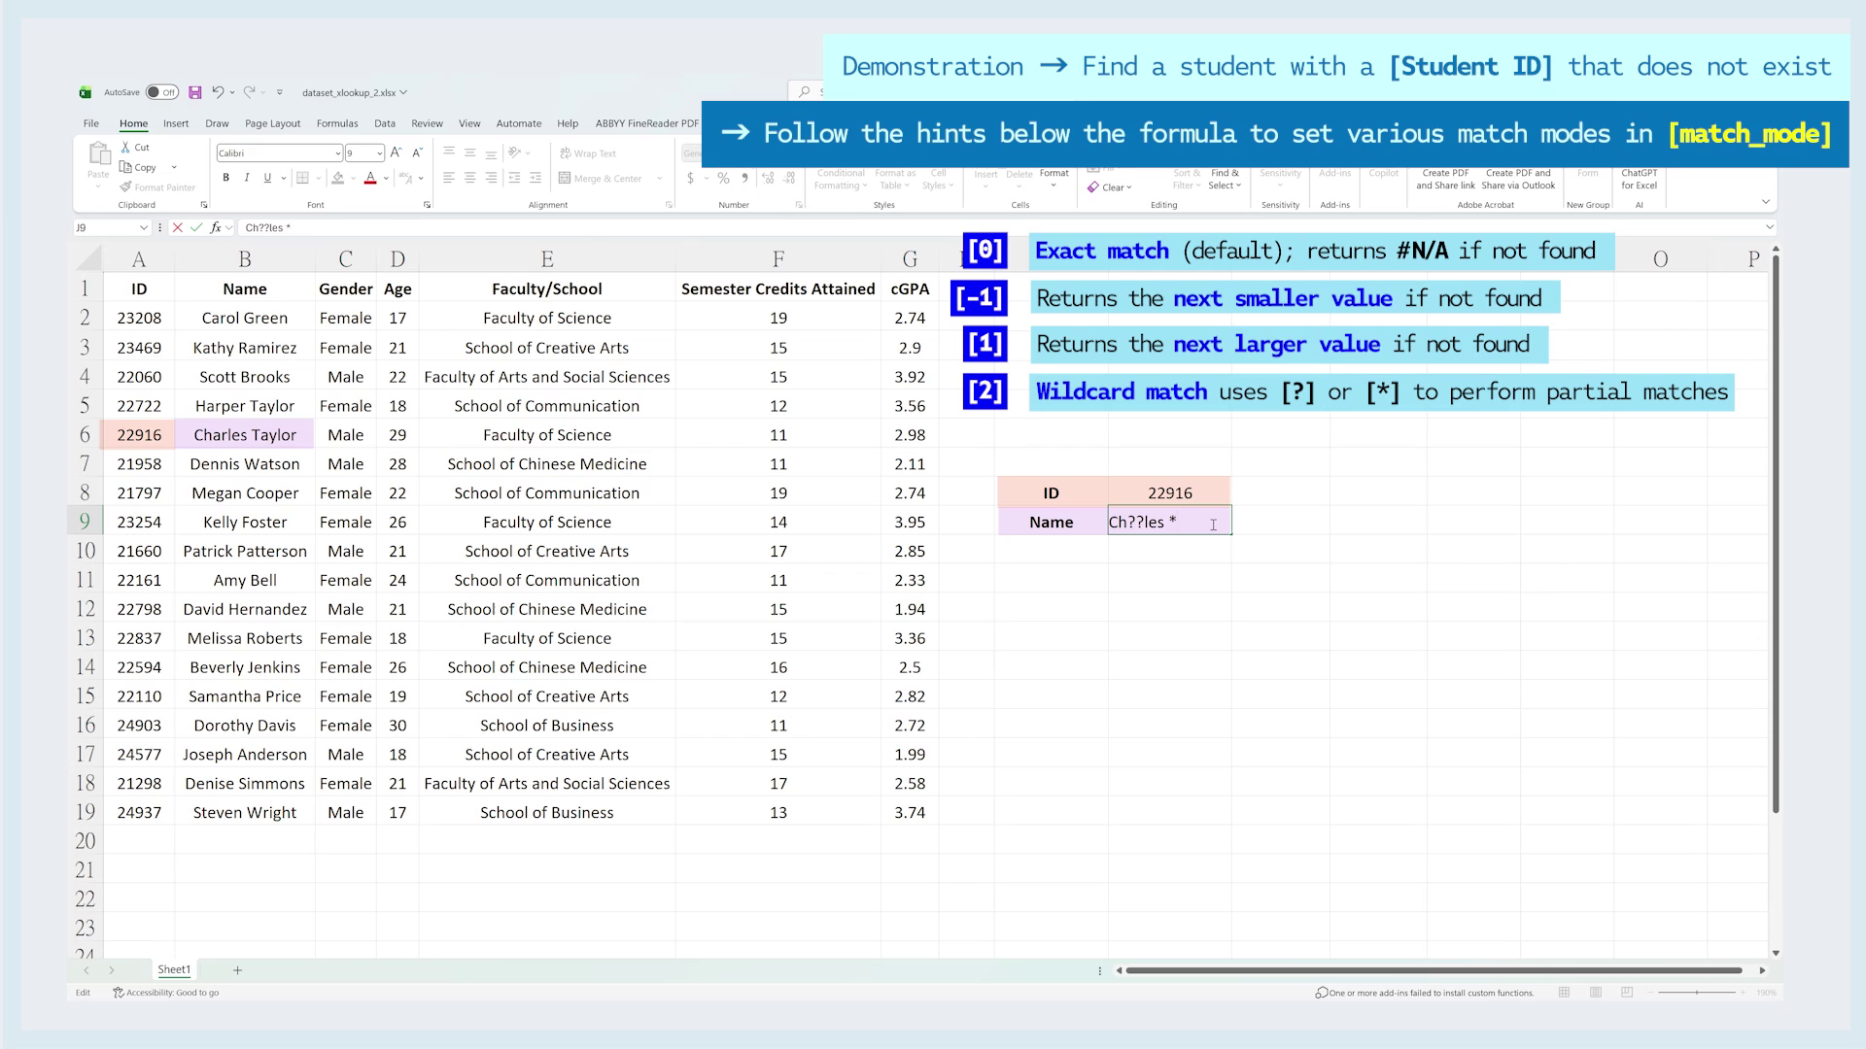
pyautogui.press('Return')
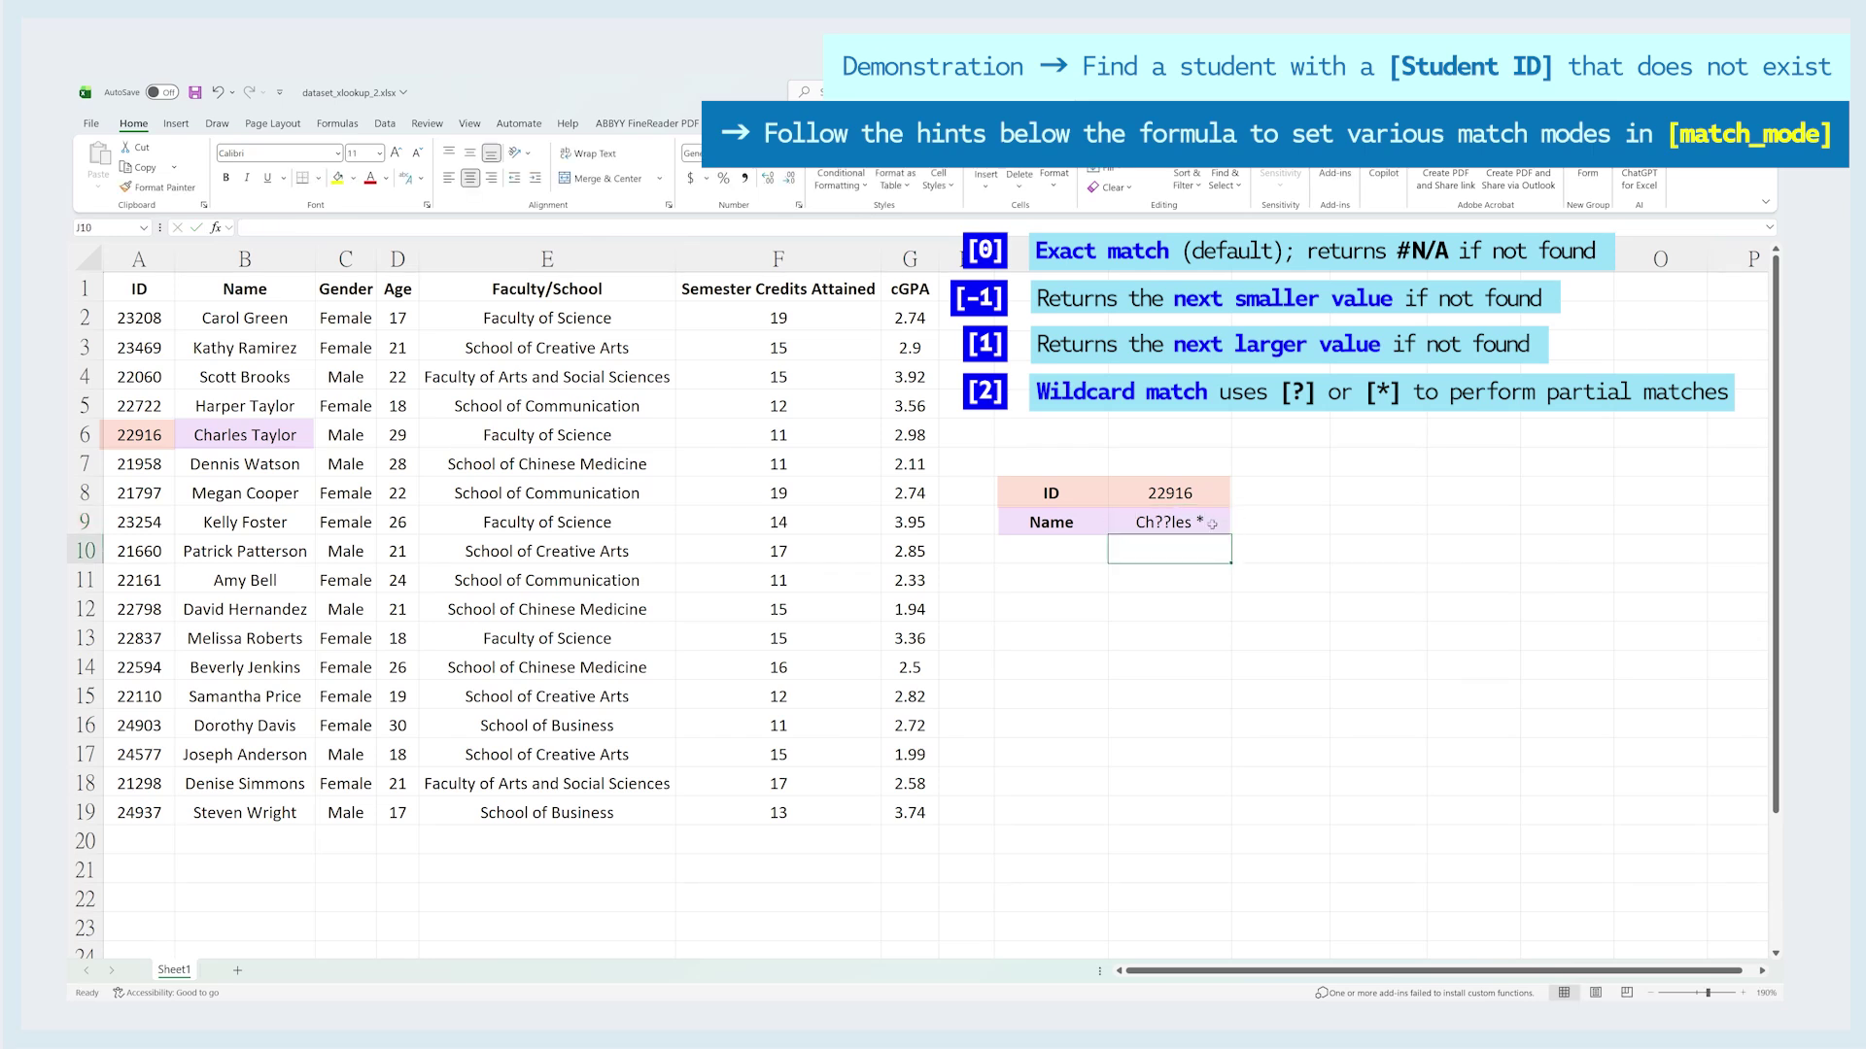
# - Reopen the XLOOKUP formula in J8, remove its match mode value and look through the available match mode options
pyautogui.press('Up')
pyautogui.press('Up')
pyautogui.press('F2')
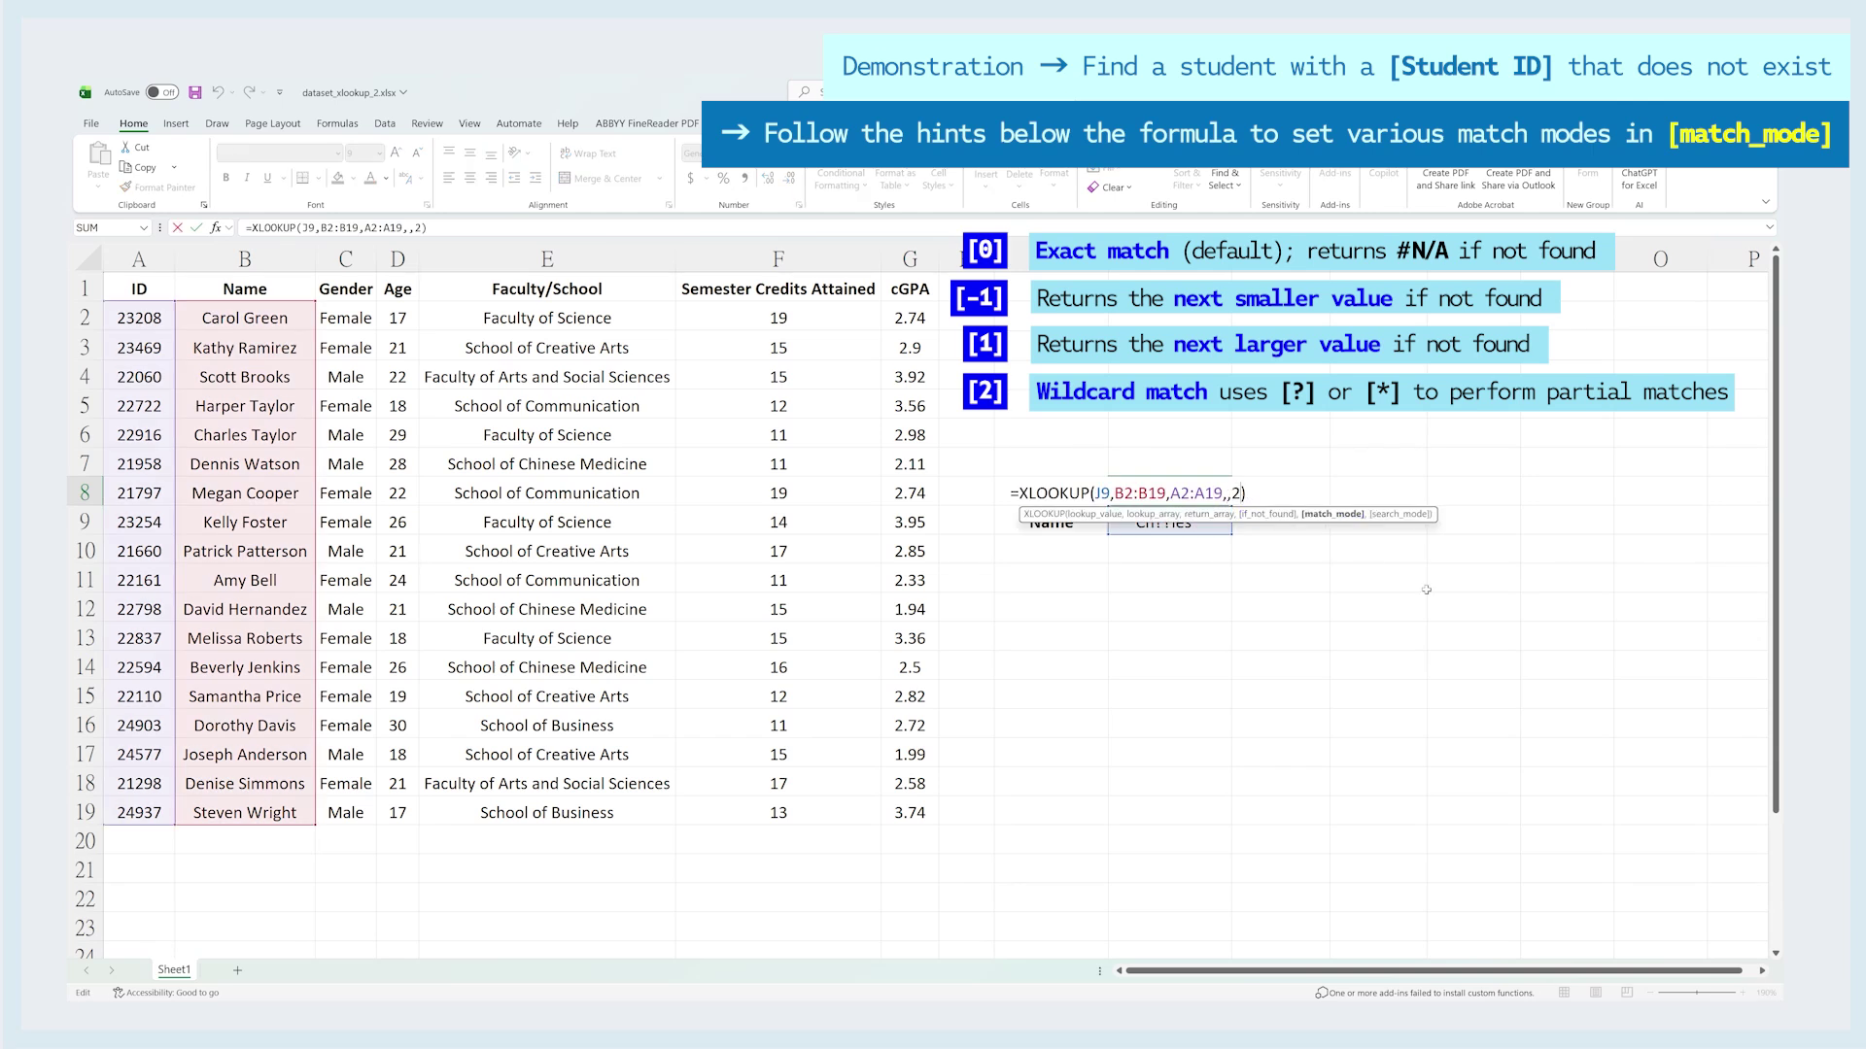
pyautogui.press('BackSpace')
pyautogui.press('Down')
pyautogui.press('Down')
pyautogui.press('Down')
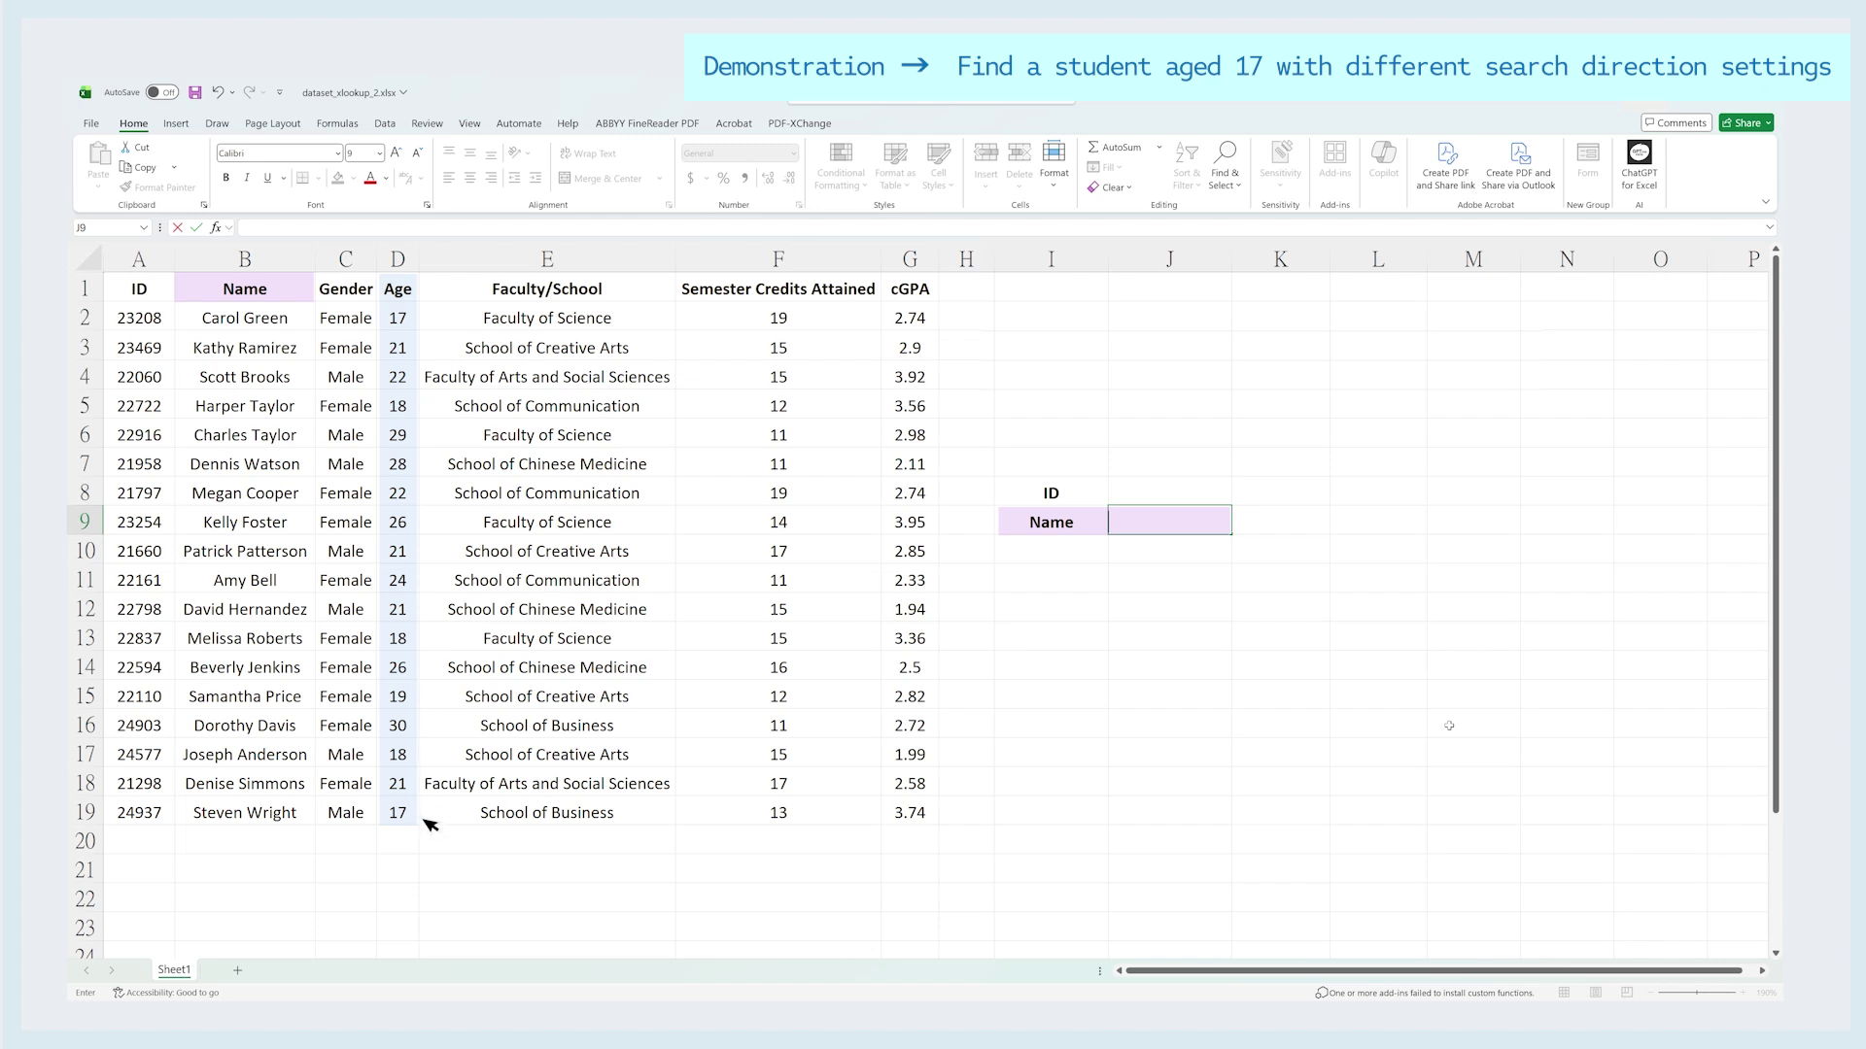
# - Enter =XLOOKUP(17,D2:D19,B2:B19,,,1) in J9 to find the name of a student aged 17, searching first-to-last
pyautogui.write('=xl')
pyautogui.press('Tab')
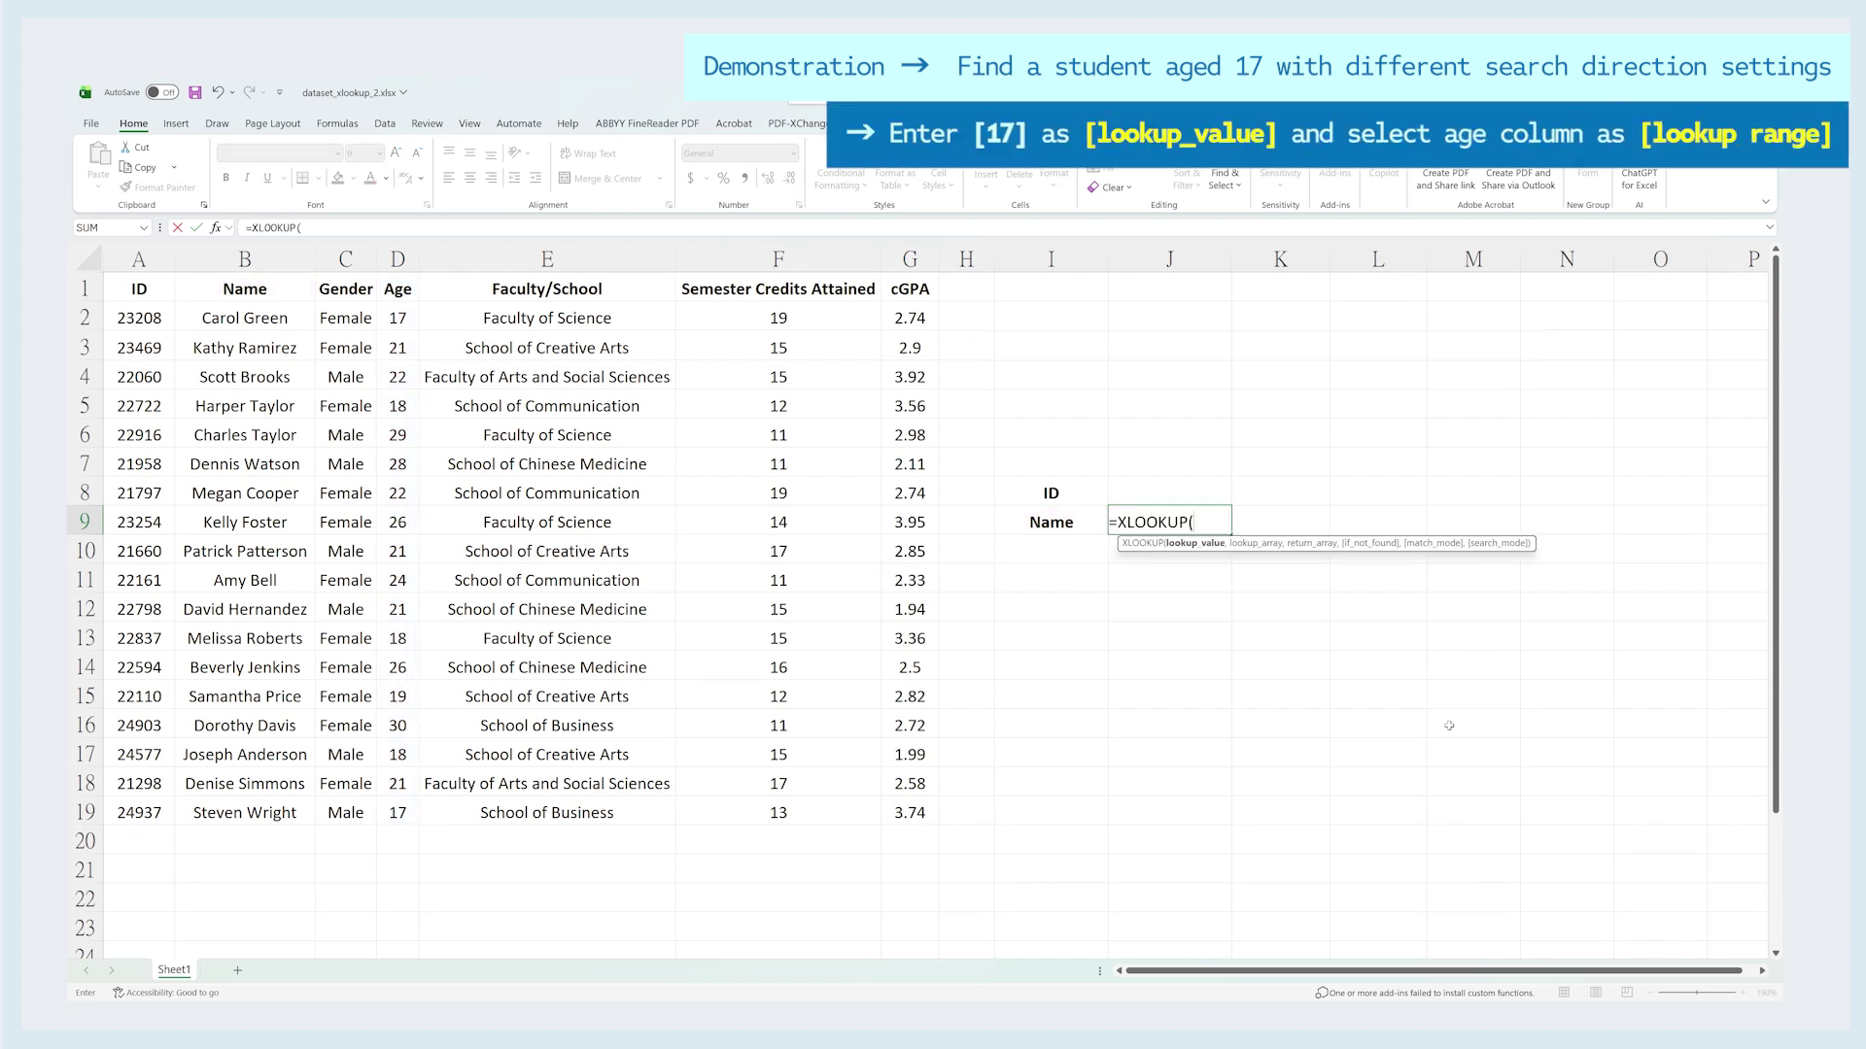
pyautogui.write('17,')
pyautogui.moveTo(397, 319); pyautogui.dragTo(391, 812)
pyautogui.write(',')
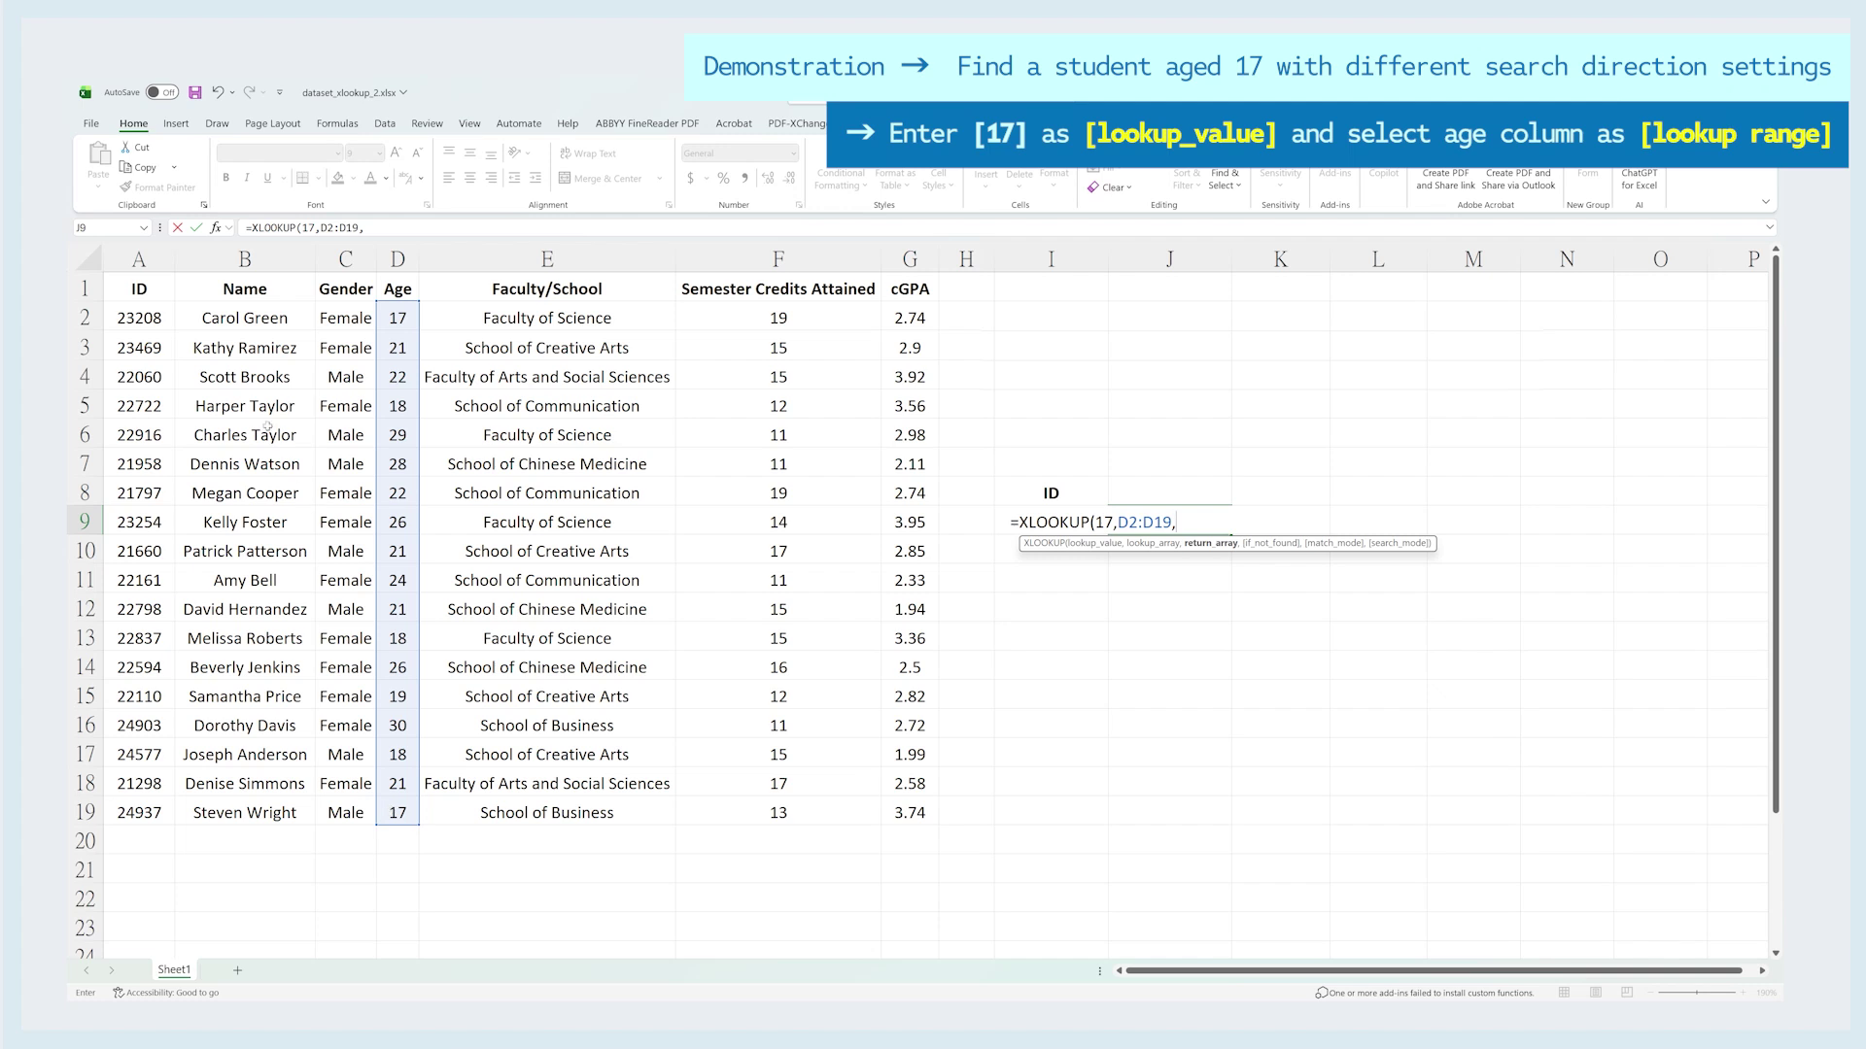
pyautogui.moveTo(233, 321); pyautogui.dragTo(313, 821)
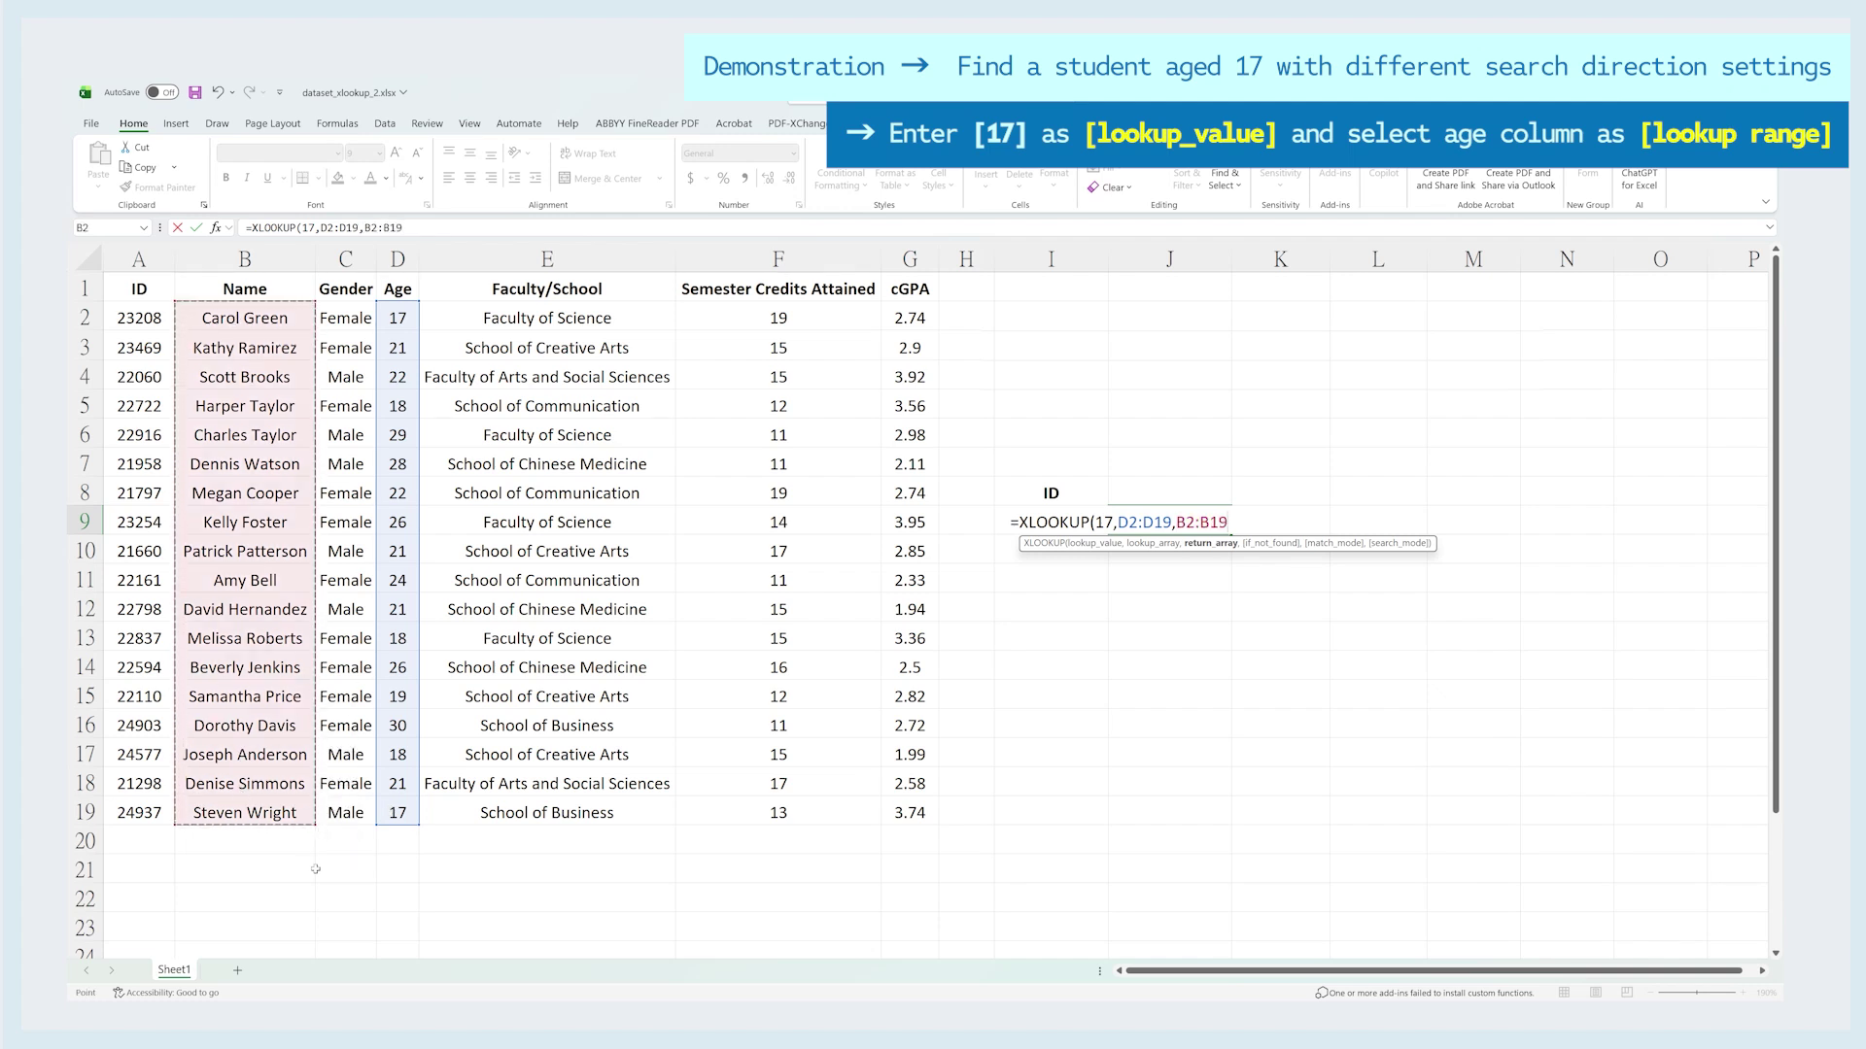
pyautogui.write(',,')
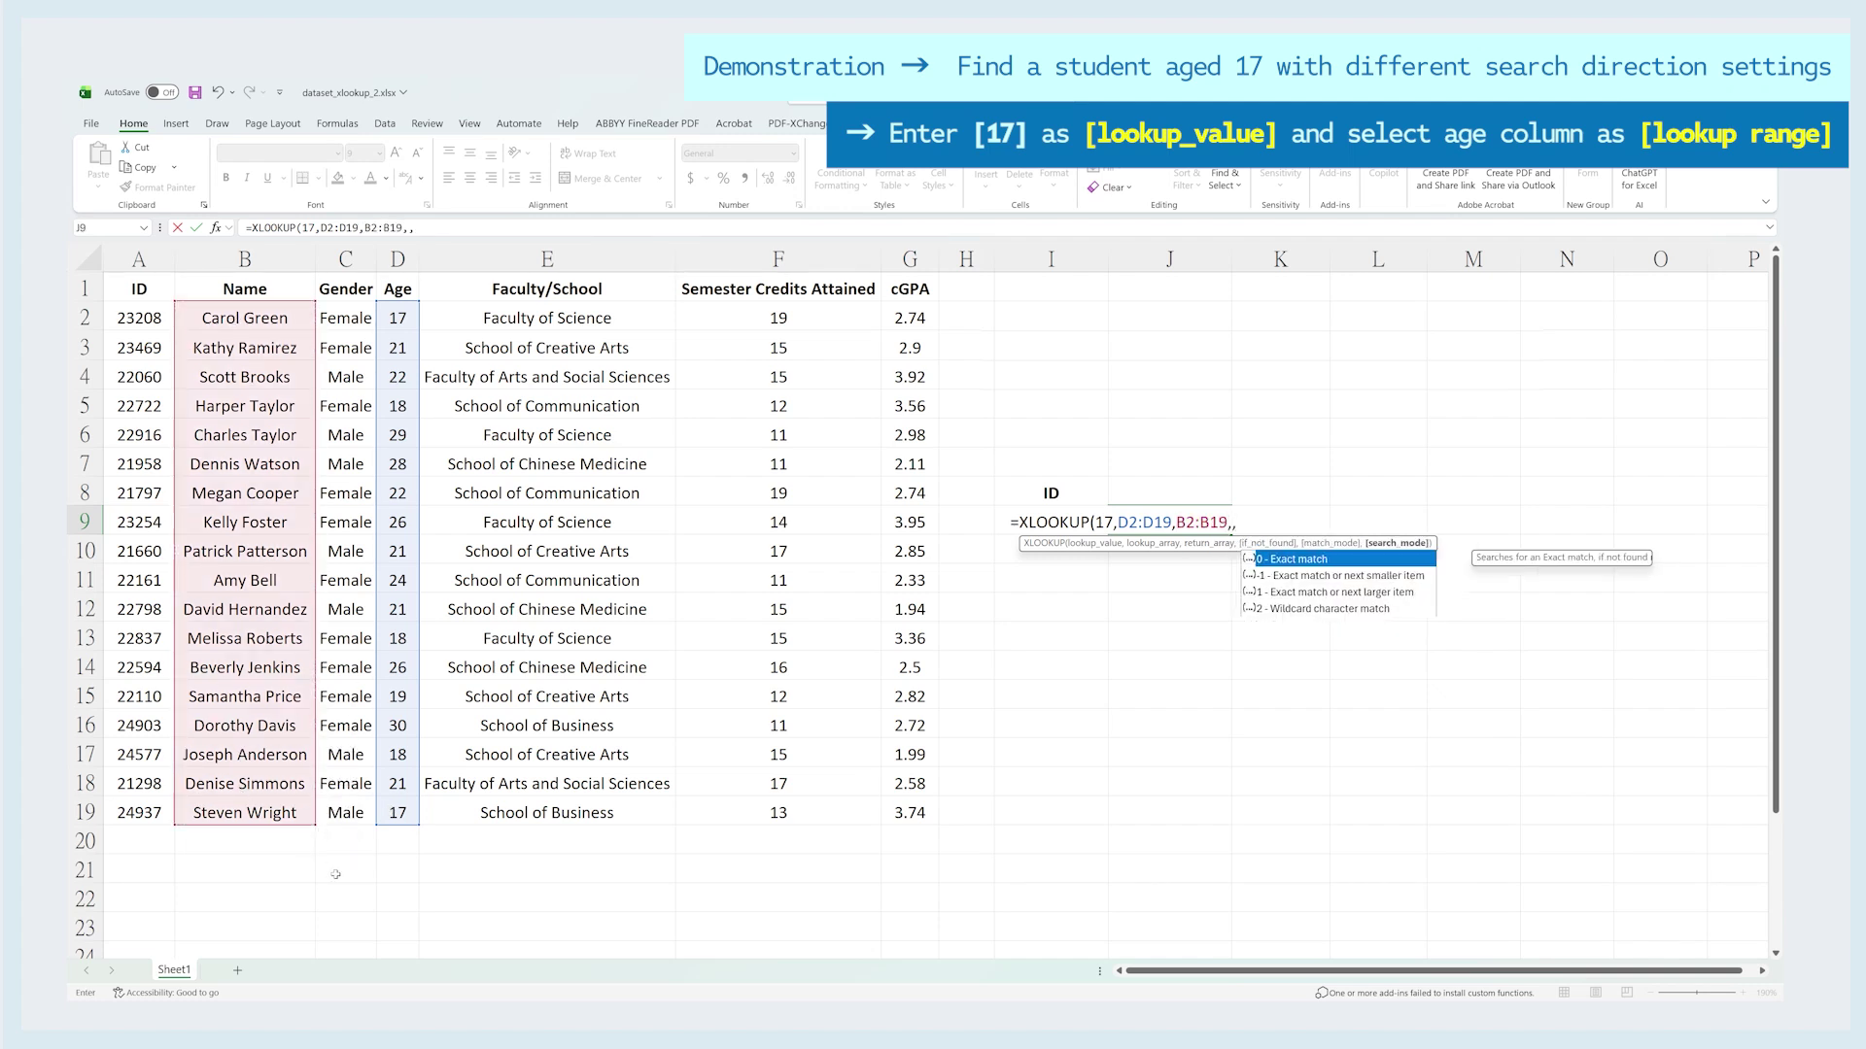
pyautogui.write(',1')
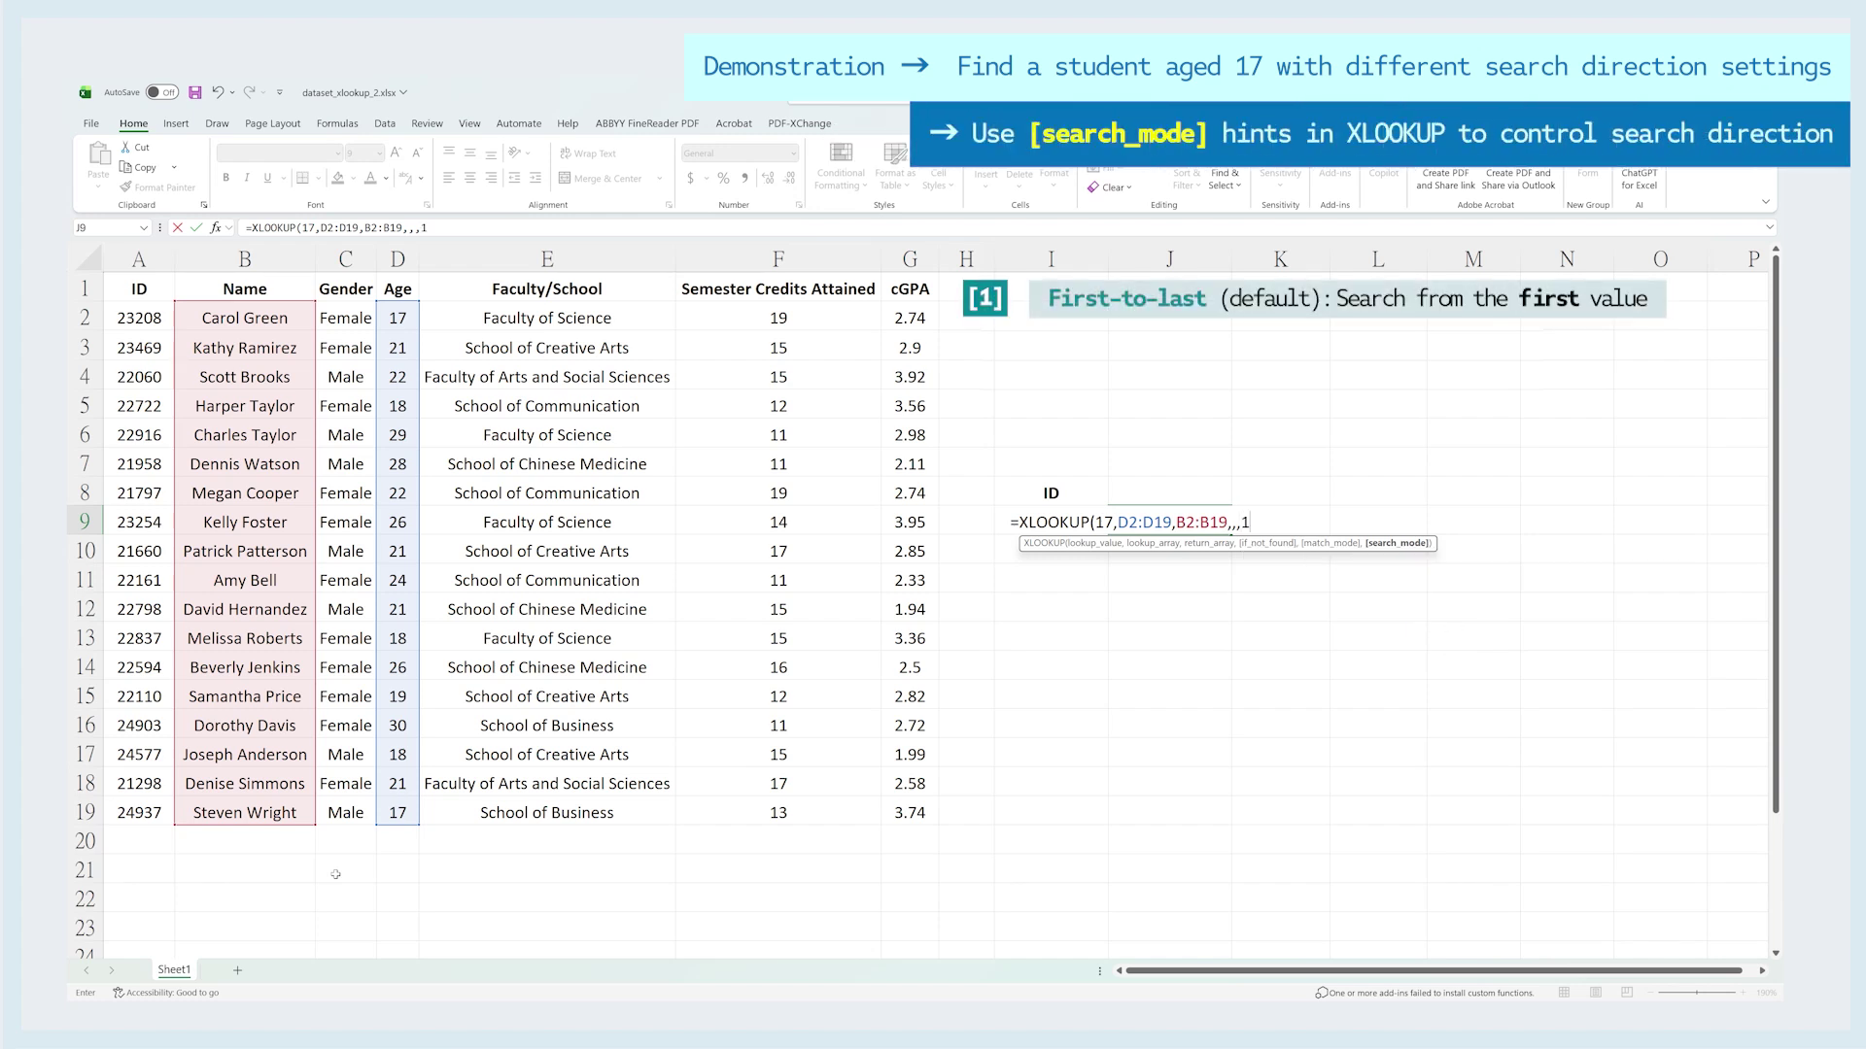
pyautogui.press('Return')
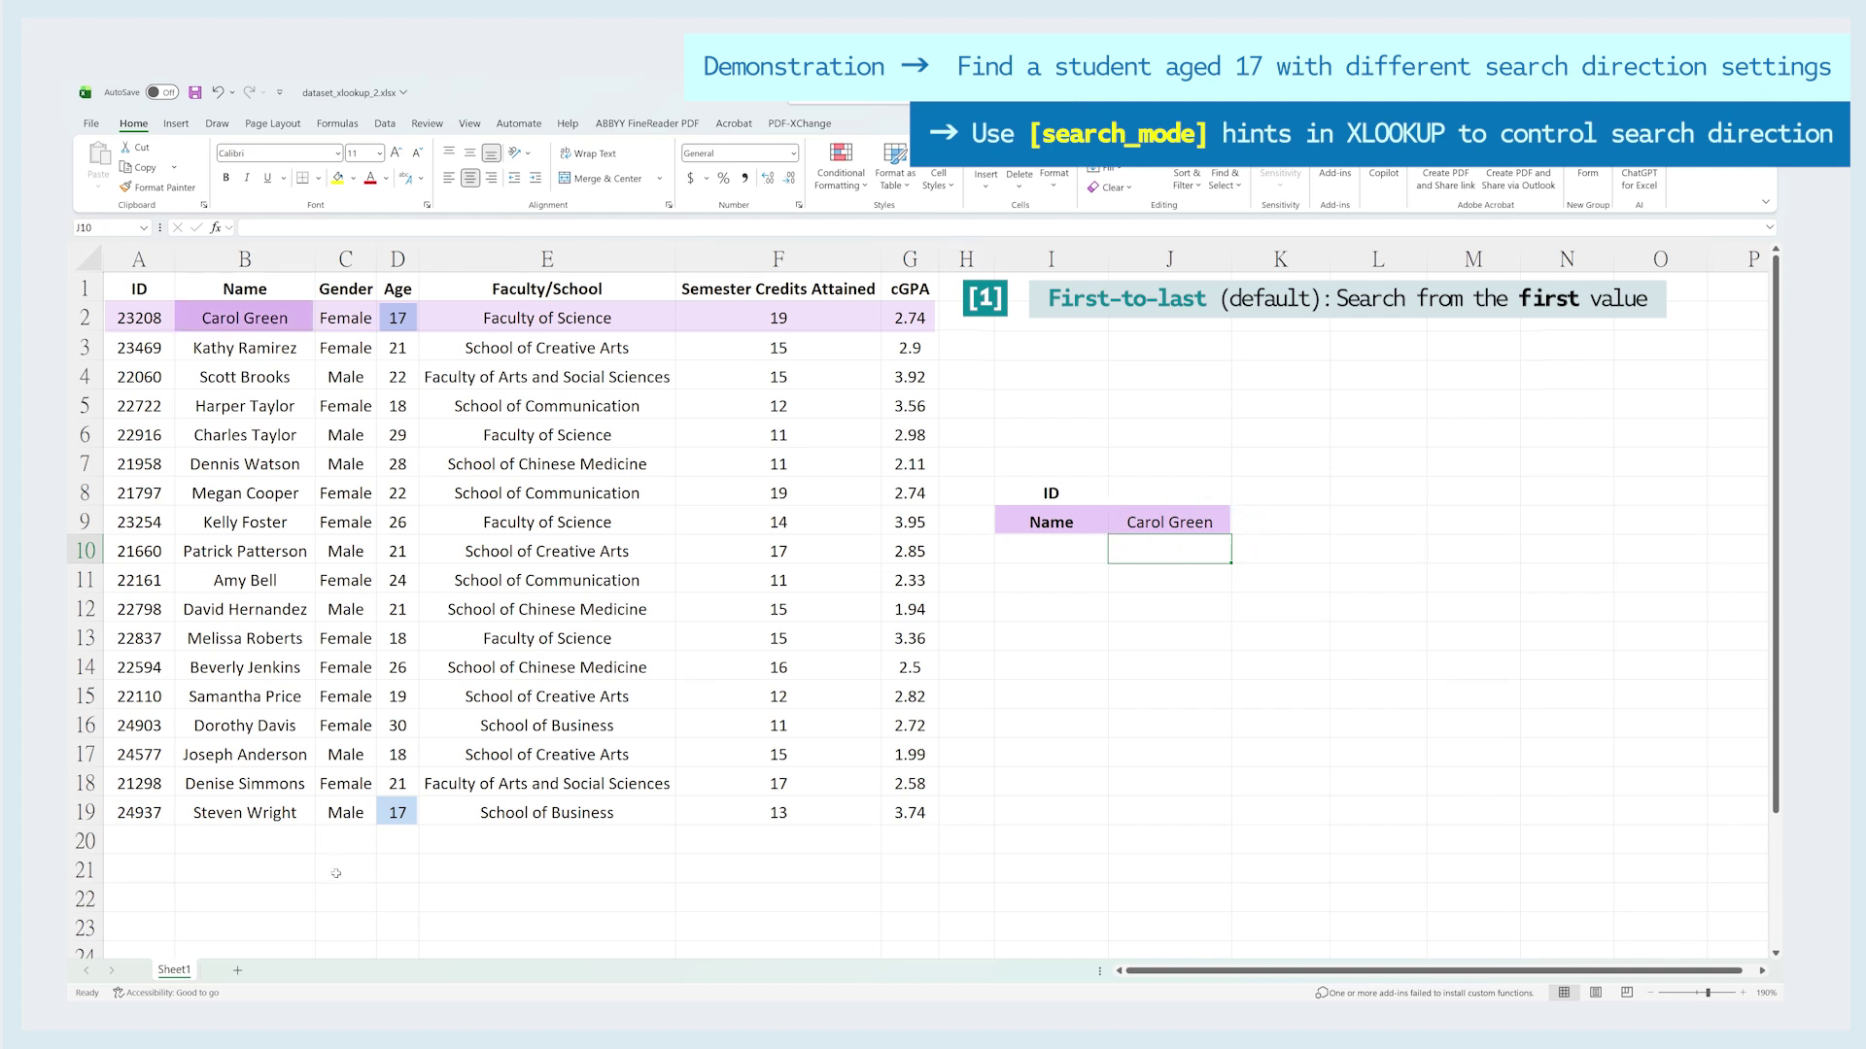
# - Change the search mode of the XLOOKUP formula in J9 to -1, search last-to-first
pyautogui.doubleClick(1223, 522)
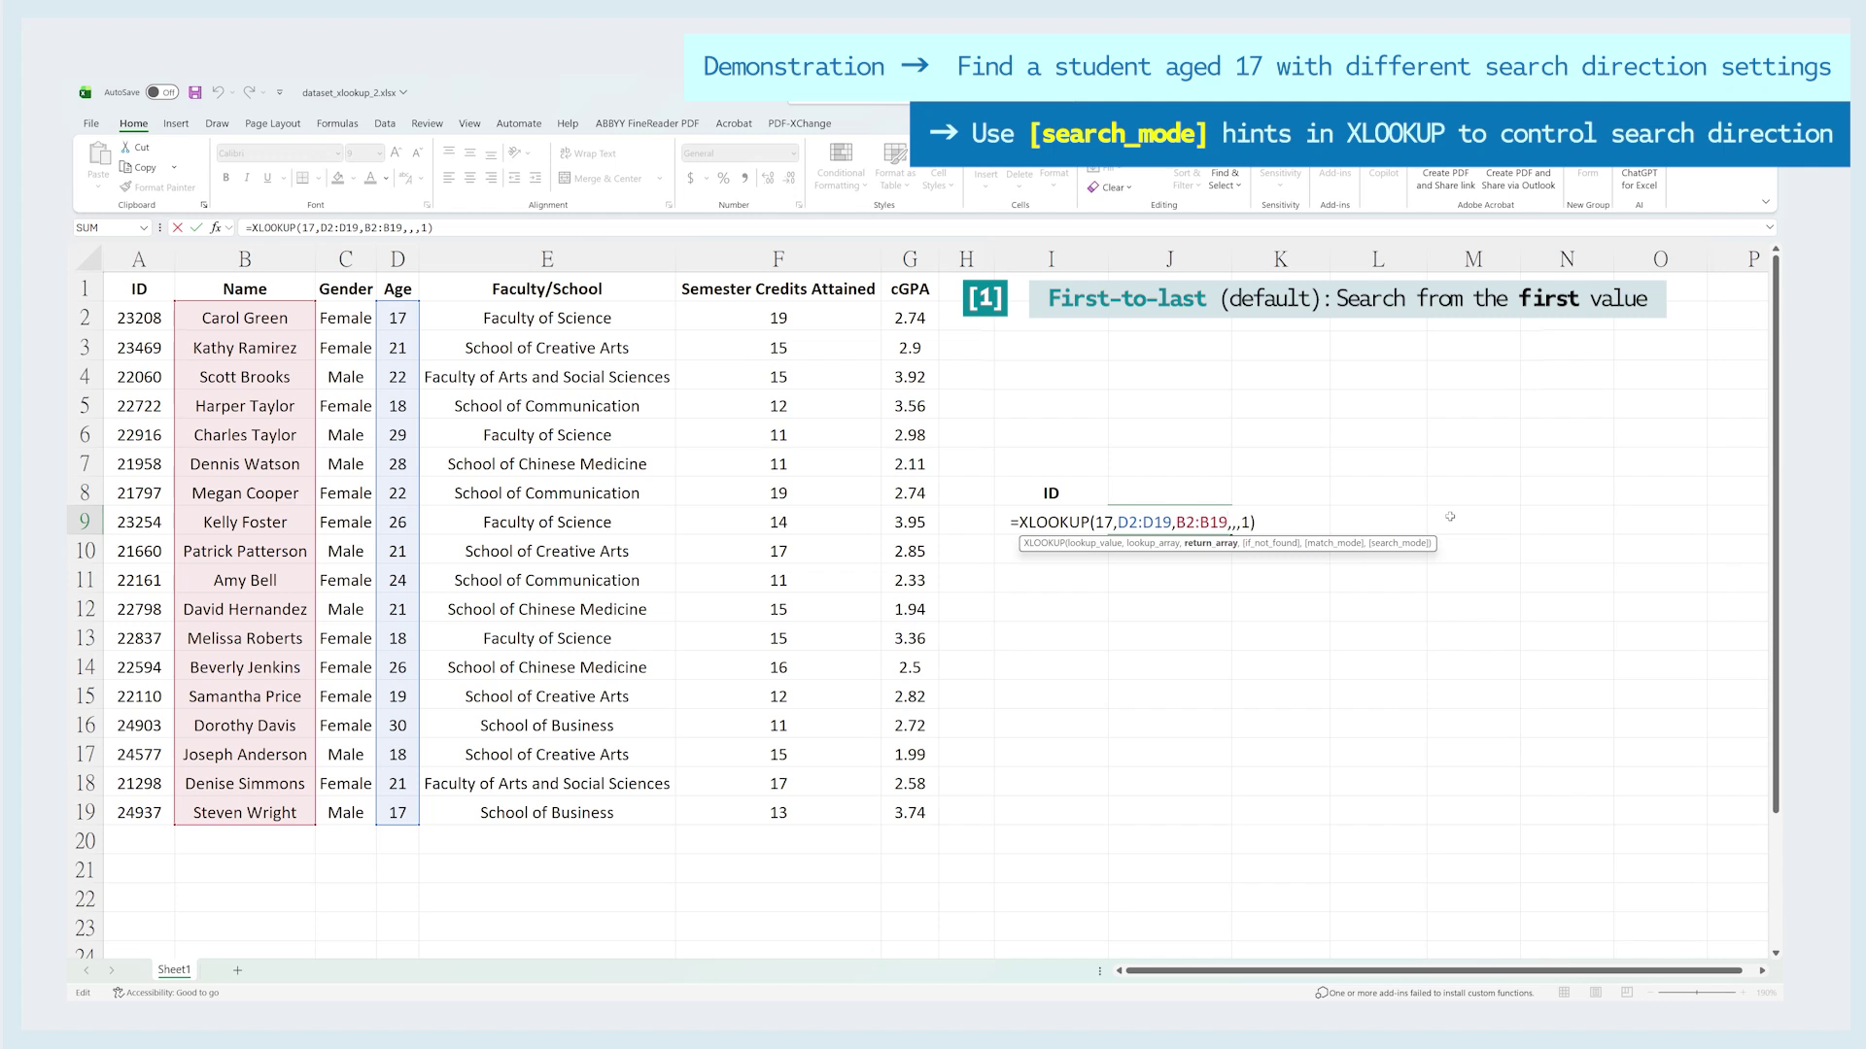
pyautogui.press('BackSpace')
pyautogui.press('Down')
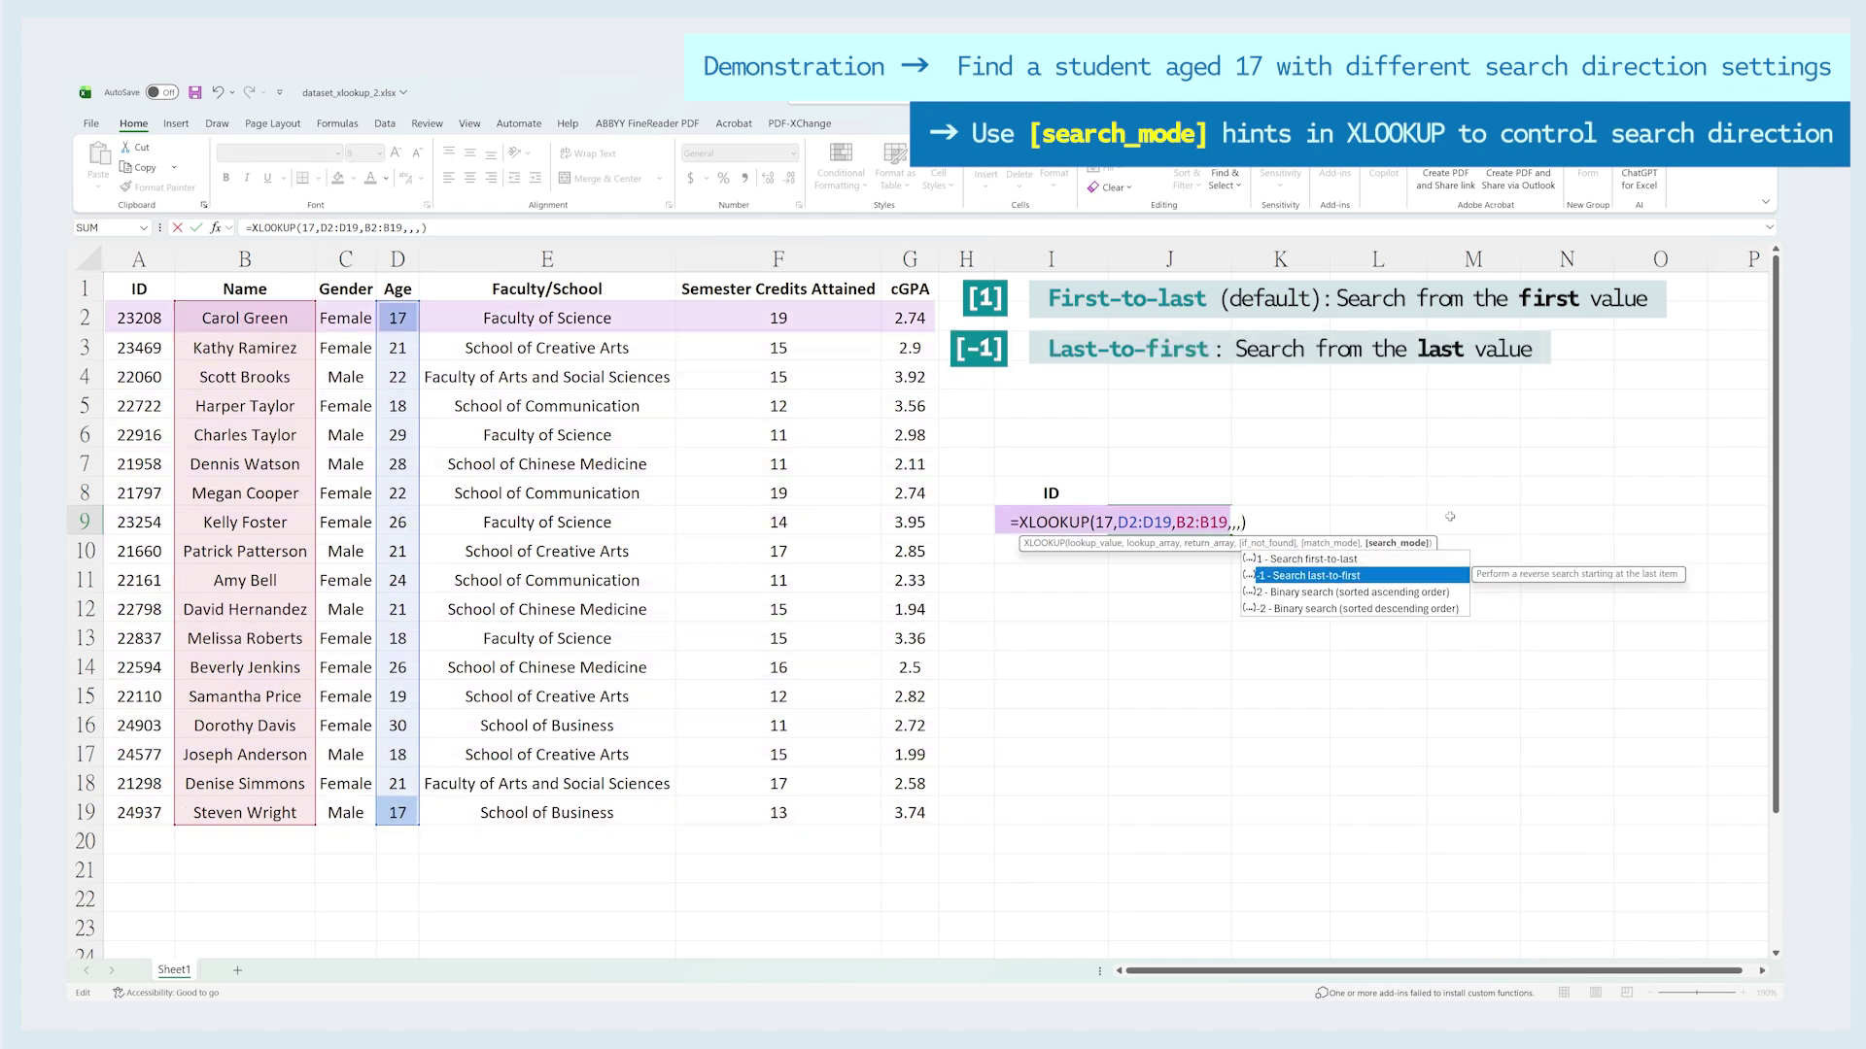
pyautogui.press('Tab')
pyautogui.press('Return')
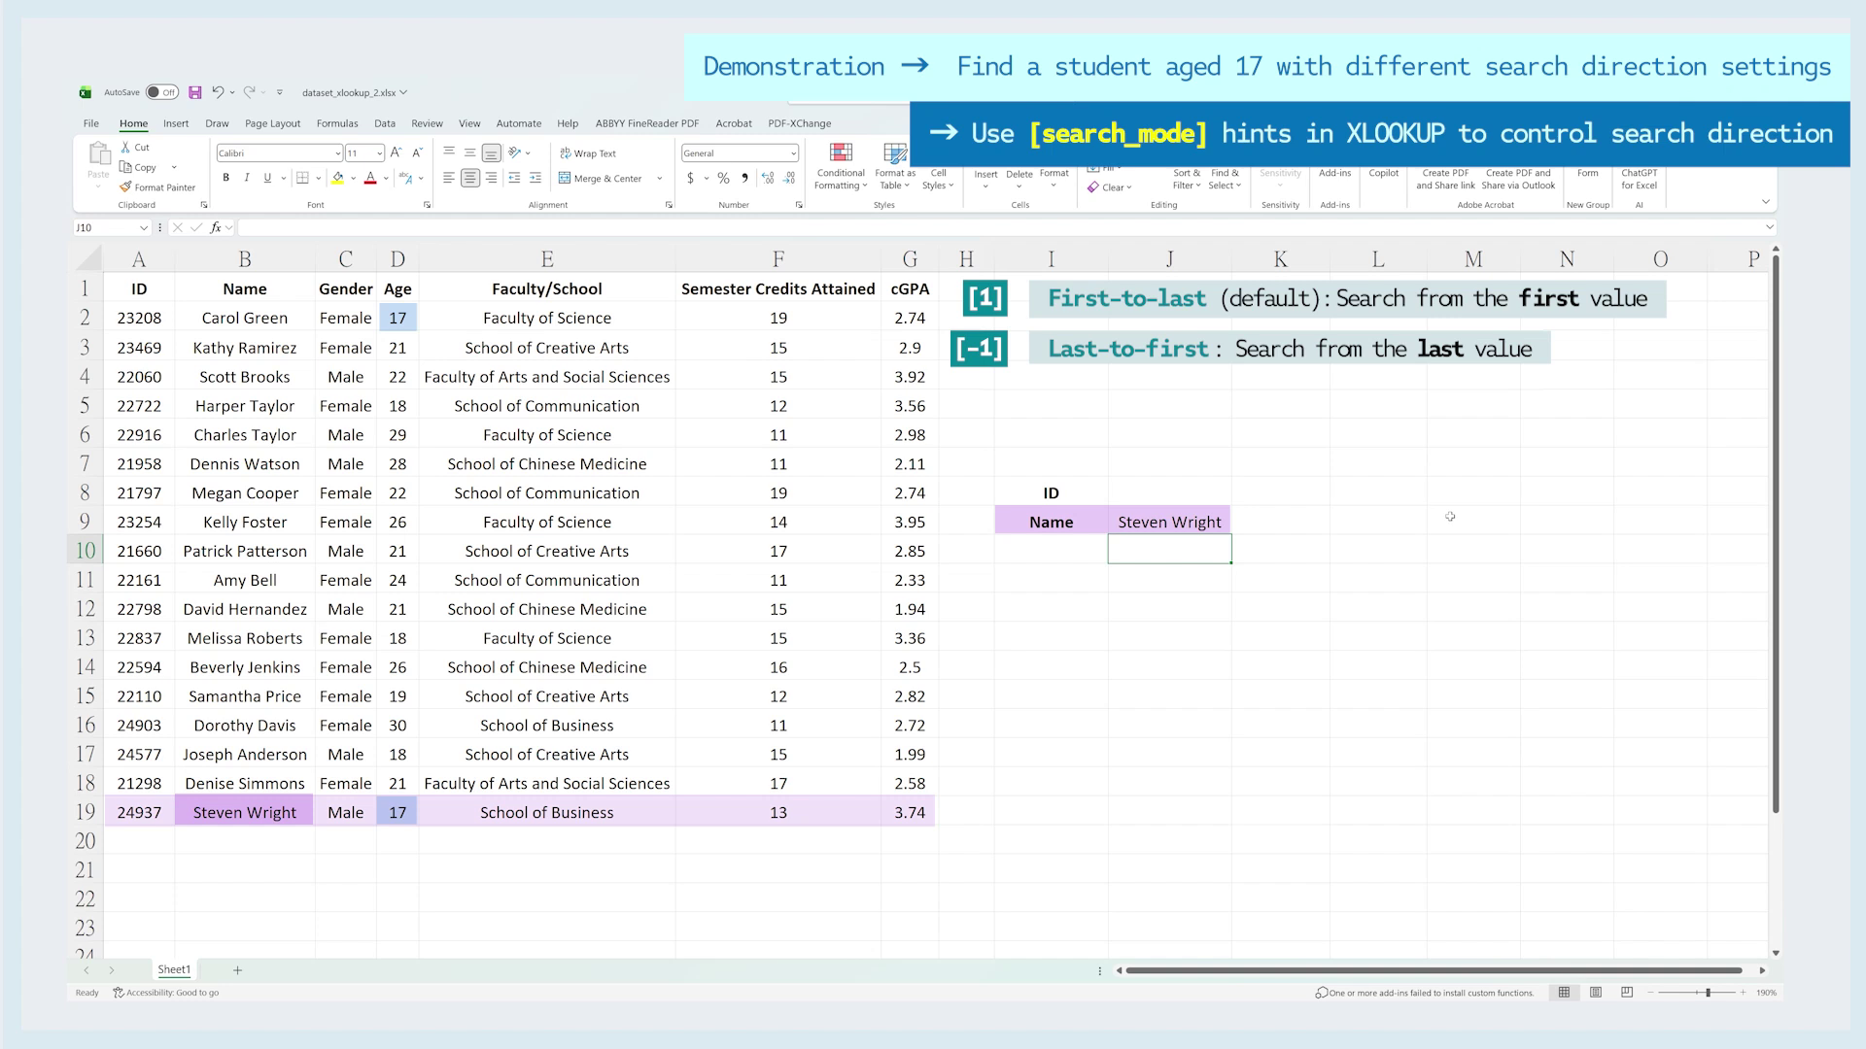
# - Reopen the XLOOKUP formula in J9 and clear its search mode argument to show the available search modes
pyautogui.press('Up')
pyautogui.press('F2')
pyautogui.press('BackSpace')
pyautogui.press('BackSpace')
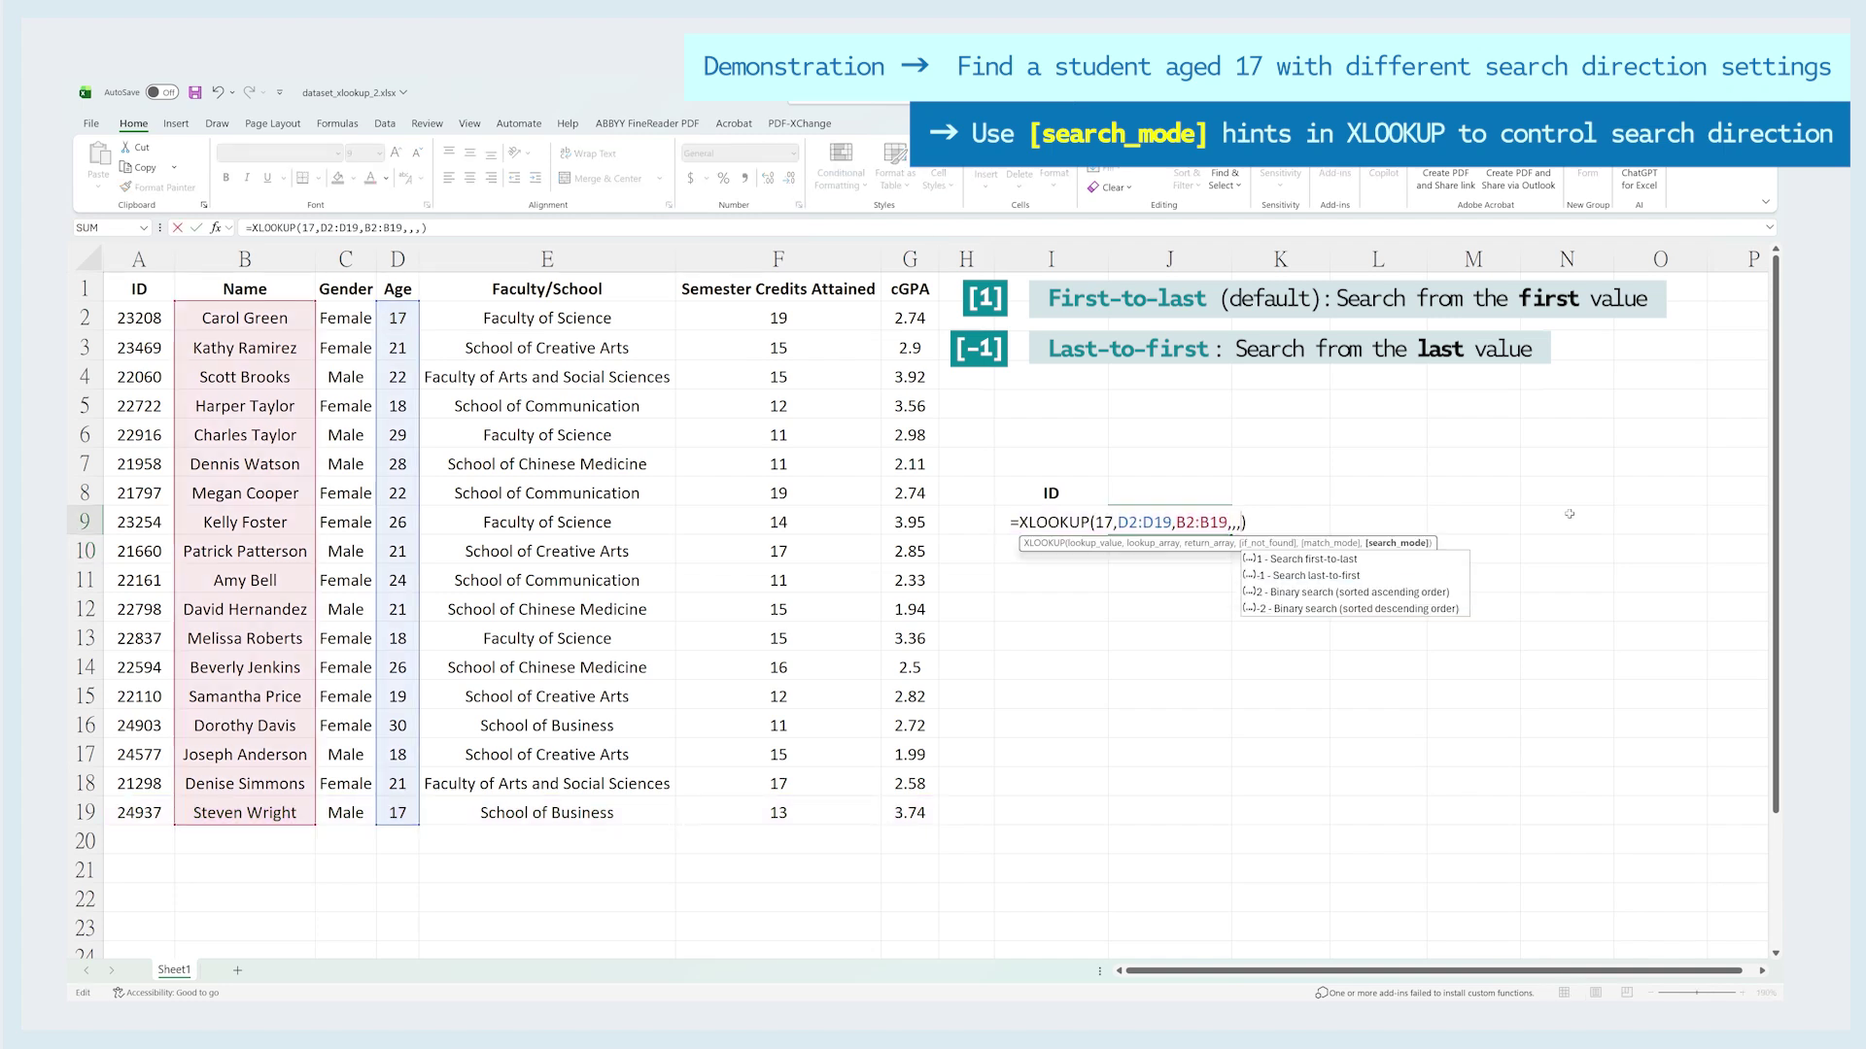